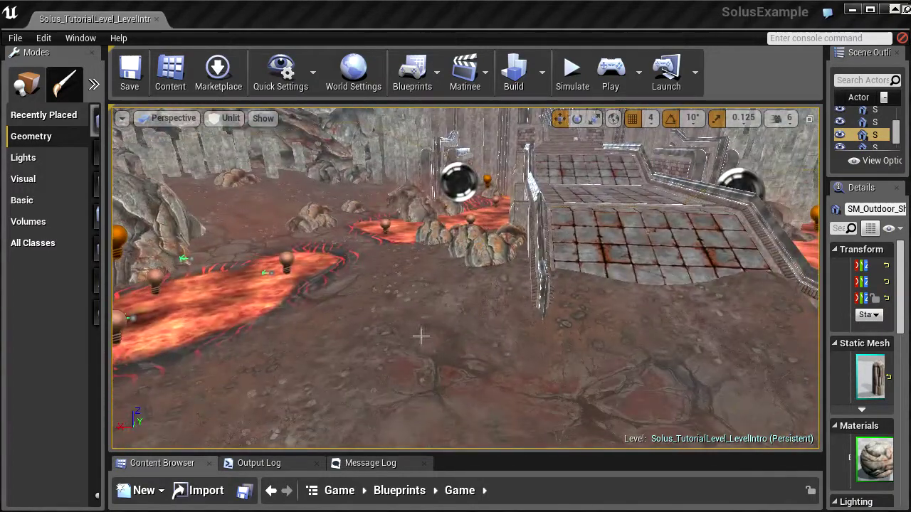
- Examine the gate, tiled bridge, lava pools and lights of the Solus_TutorialLevel_LevelIntro level from several angles
click(421, 337)
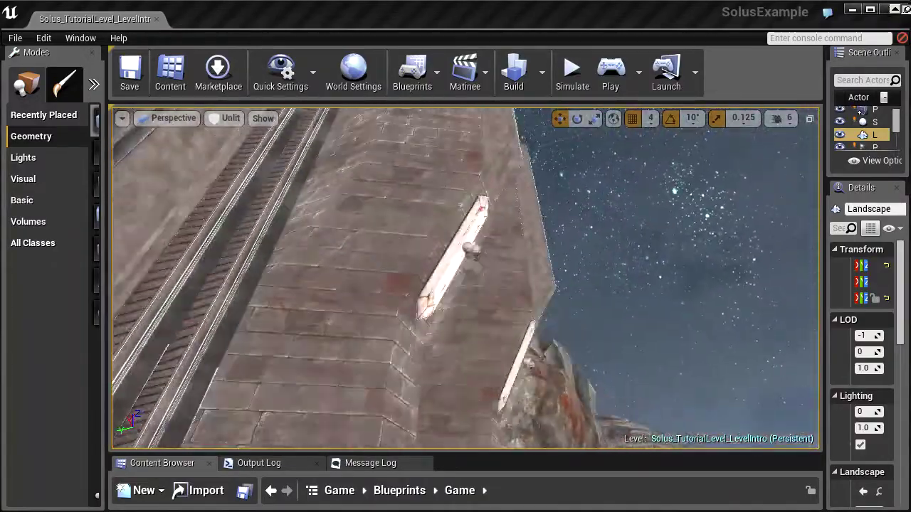
click(459, 403)
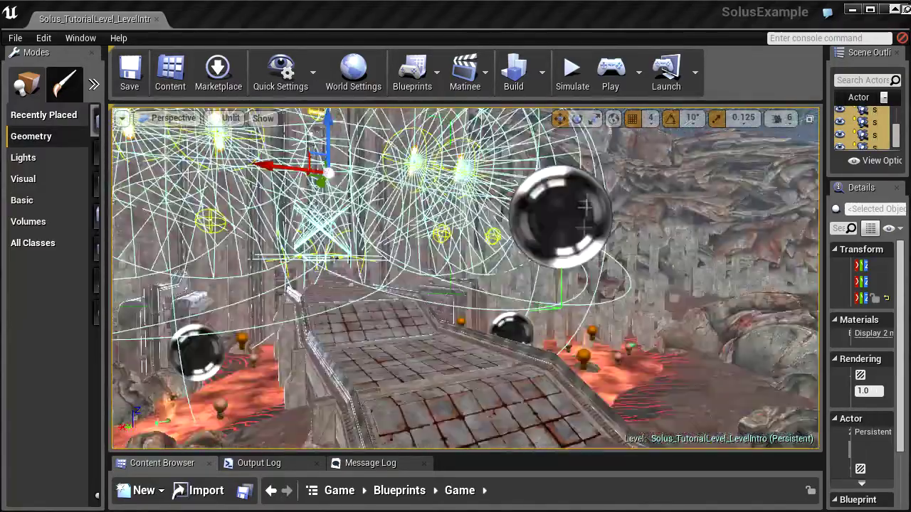
click(585, 206)
right_drag(585, 206, 576, 347)
click(499, 126)
right_drag(498, 125, 574, 204)
key(w)
key(s)
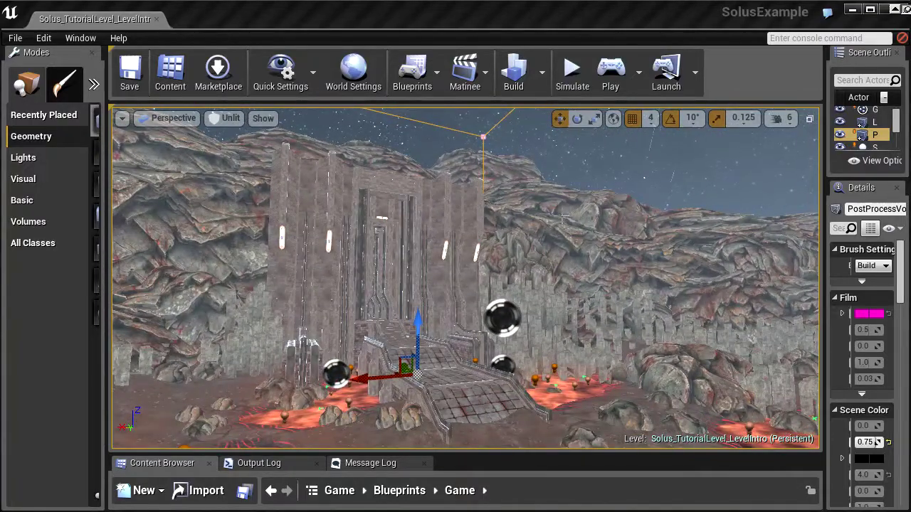
right_drag(573, 204, 569, 242)
key(s)
key(w)
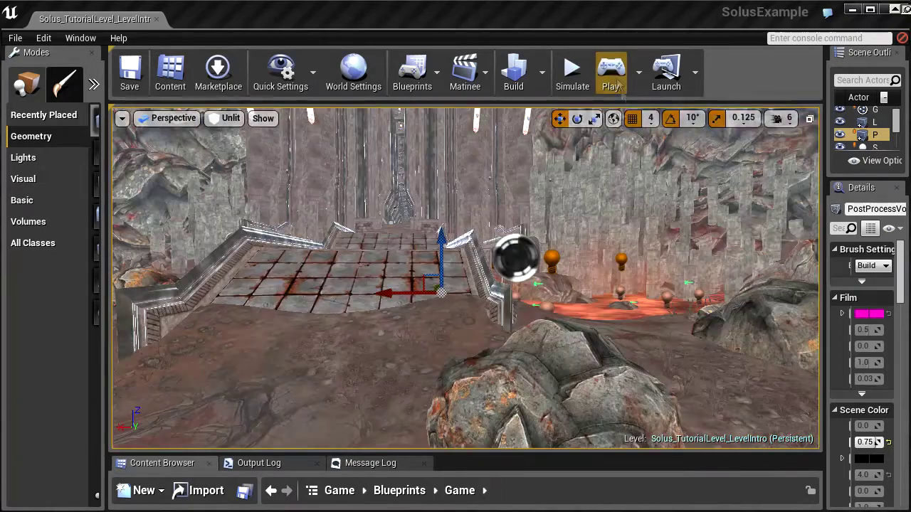
- Play the intro level in the editor, look around the lit gate and lava pools, and stop the play session
click(610, 71)
key(shift+F1)
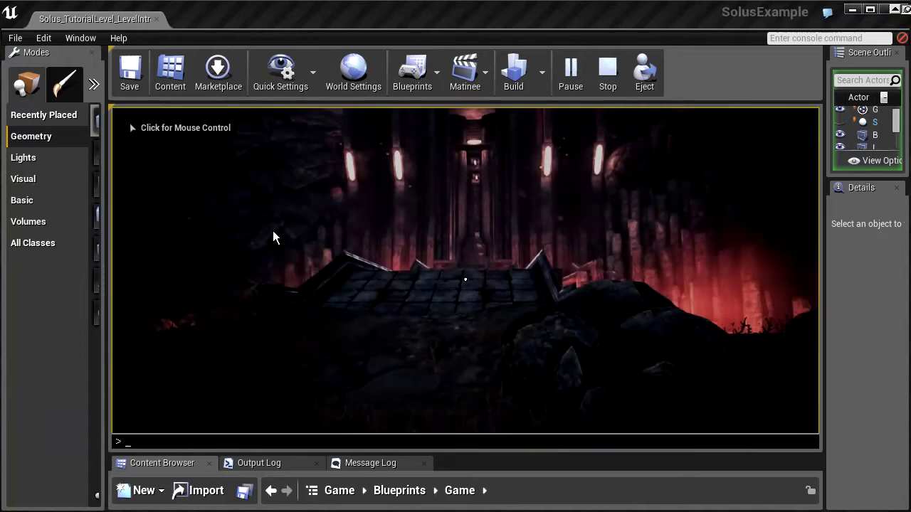
click(273, 235)
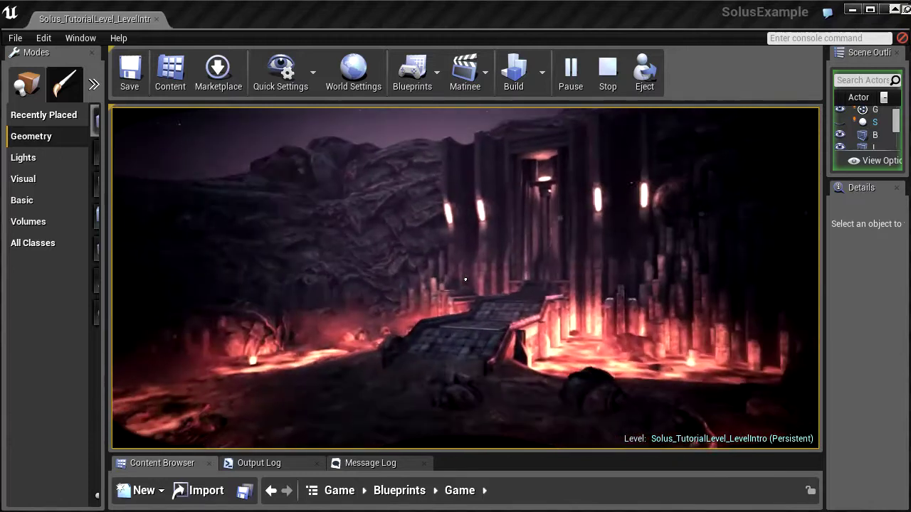
key(Escape)
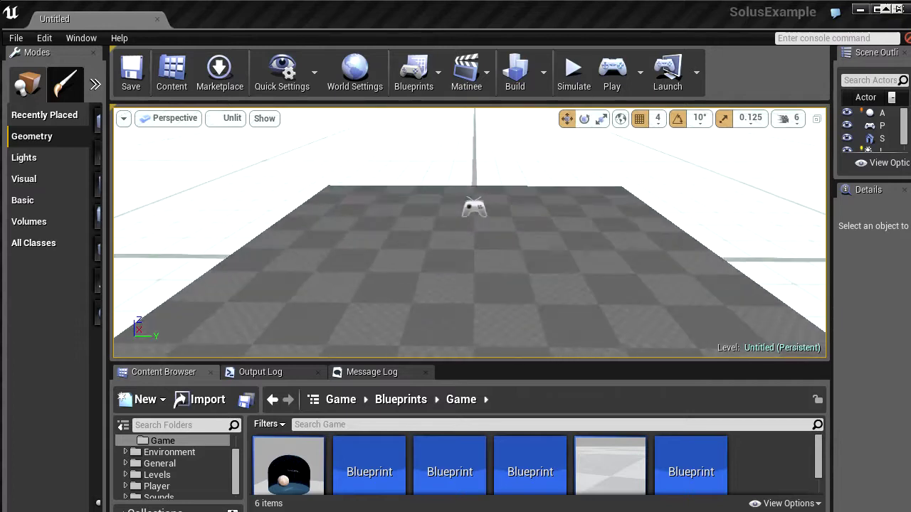
- Widen the Scene Outliner and Details area and switch the default level's viewport shading to Lit
right_drag(525, 230, 525, 194)
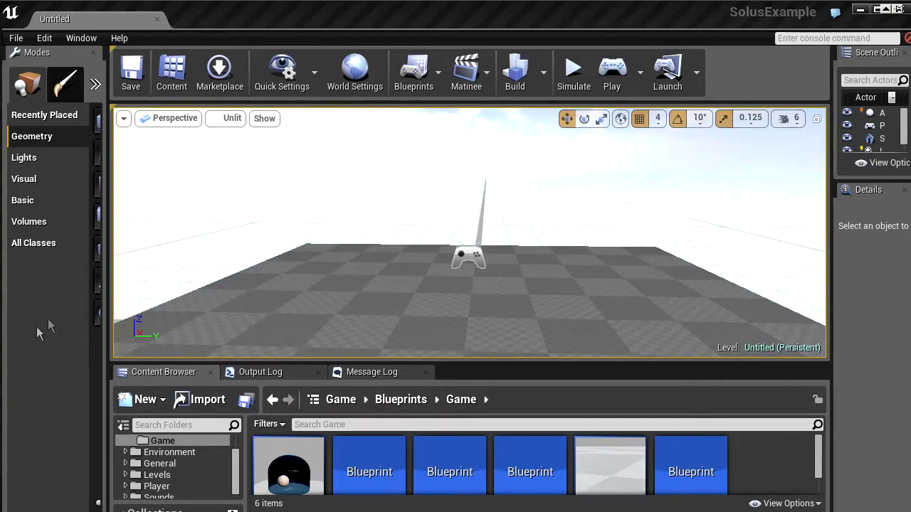
drag(830, 295, 759, 294)
drag(591, 249, 532, 263)
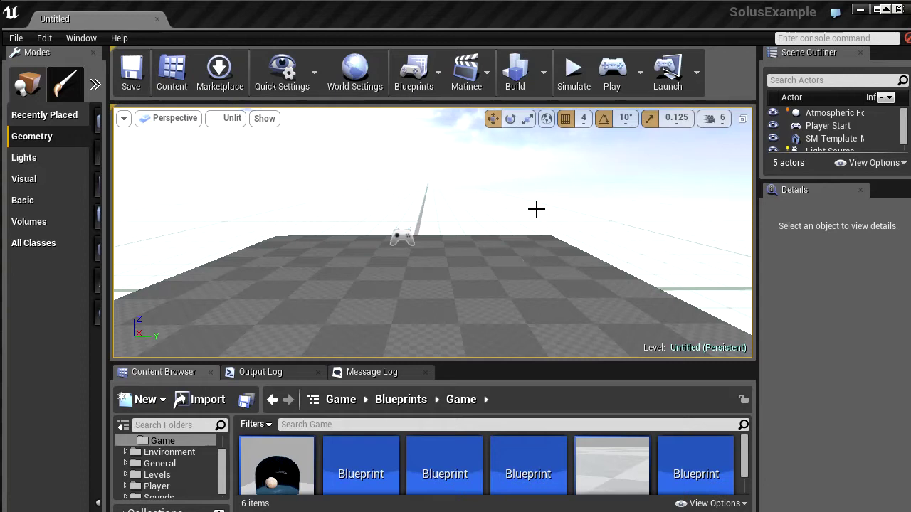
click(264, 119)
click(232, 118)
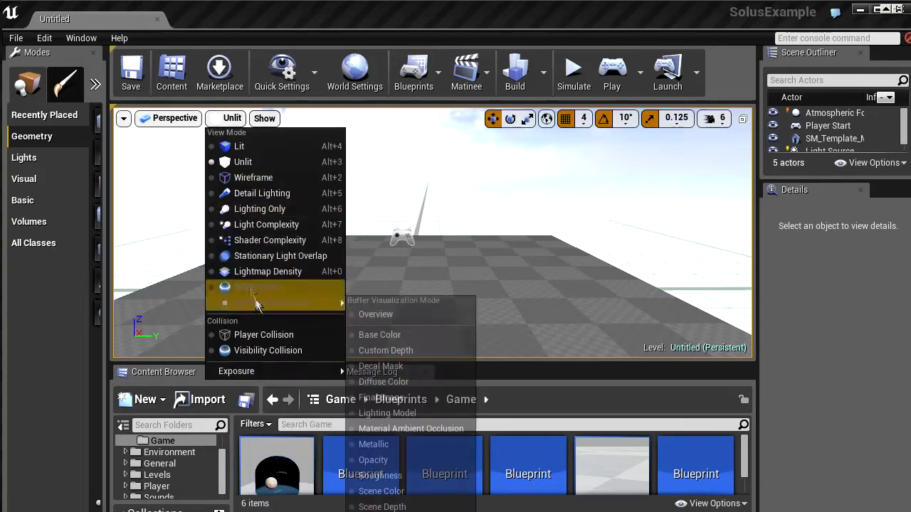
click(235, 146)
- Examine the viewport's view modes, fixed exposure options and grid snap sizes without changing them
click(224, 118)
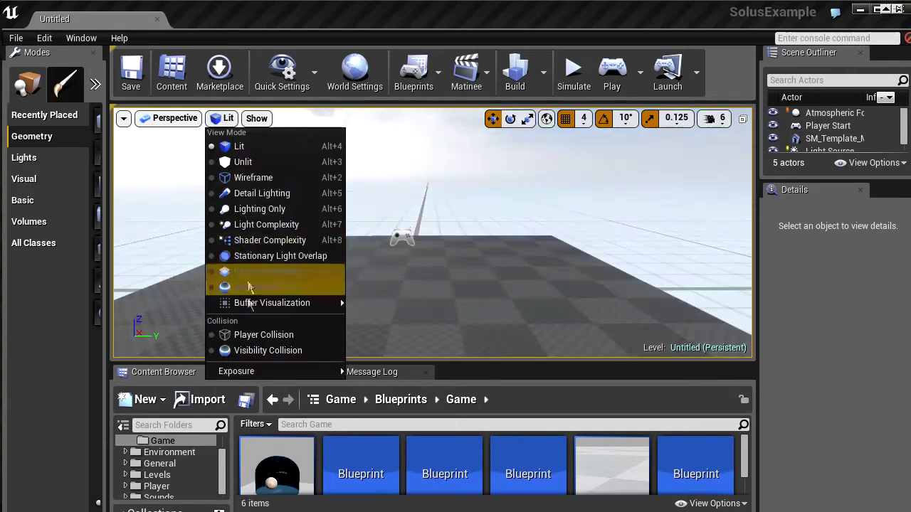
mouse_move(251, 370)
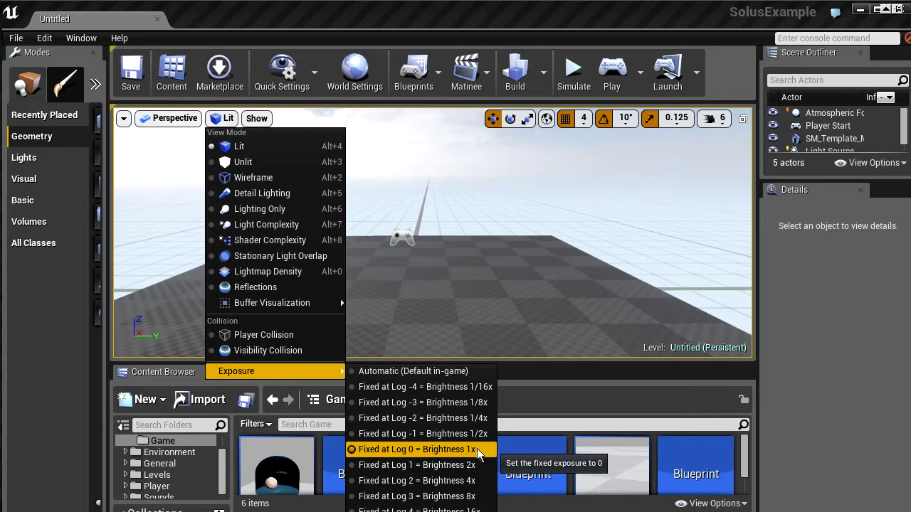
drag(467, 268, 475, 255)
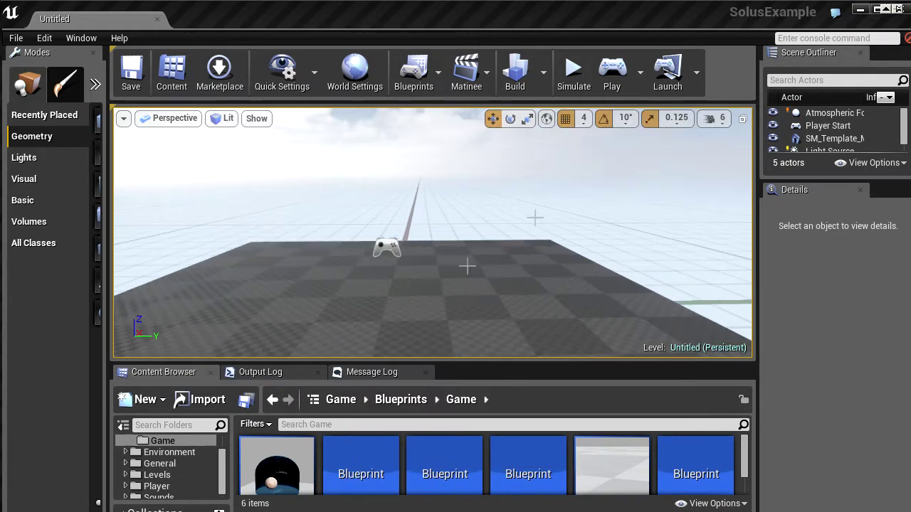
right_drag(538, 202, 533, 193)
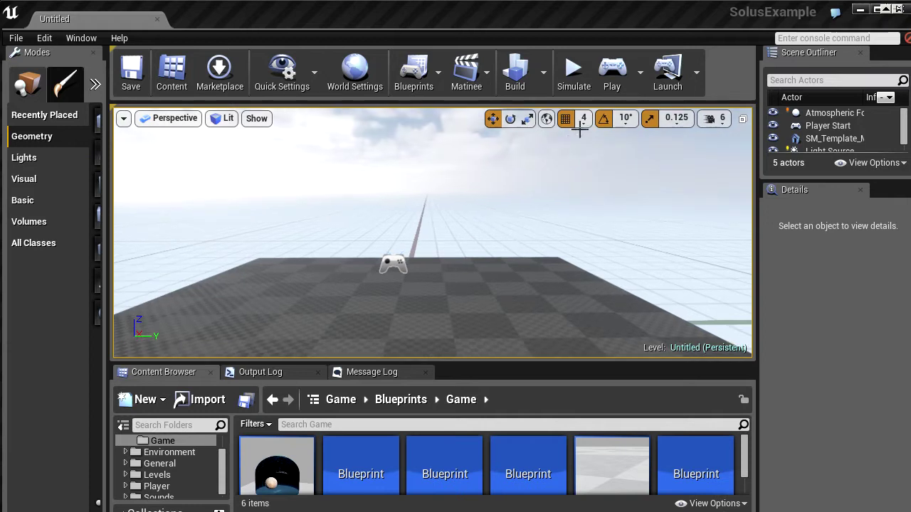
click(584, 123)
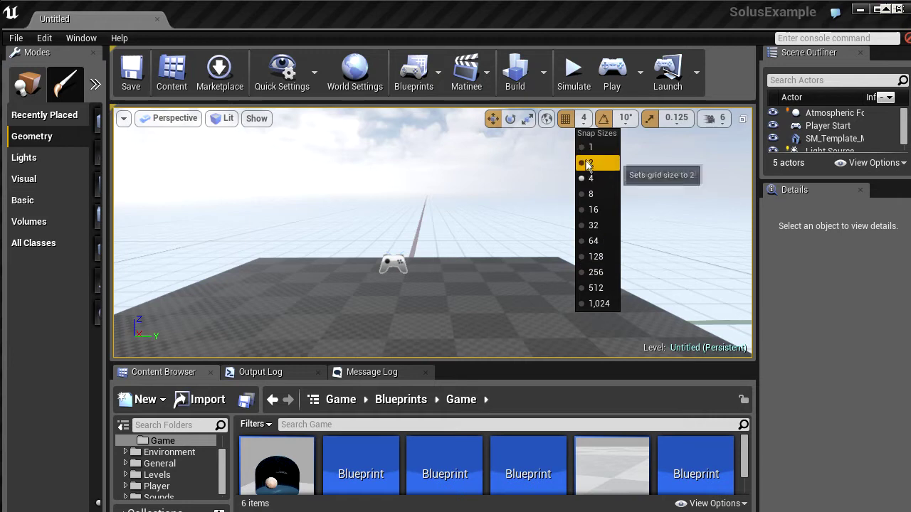
mouse_move(477, 190)
mouse_down()
mouse_move(477, 213)
mouse_move(484, 186)
mouse_up()
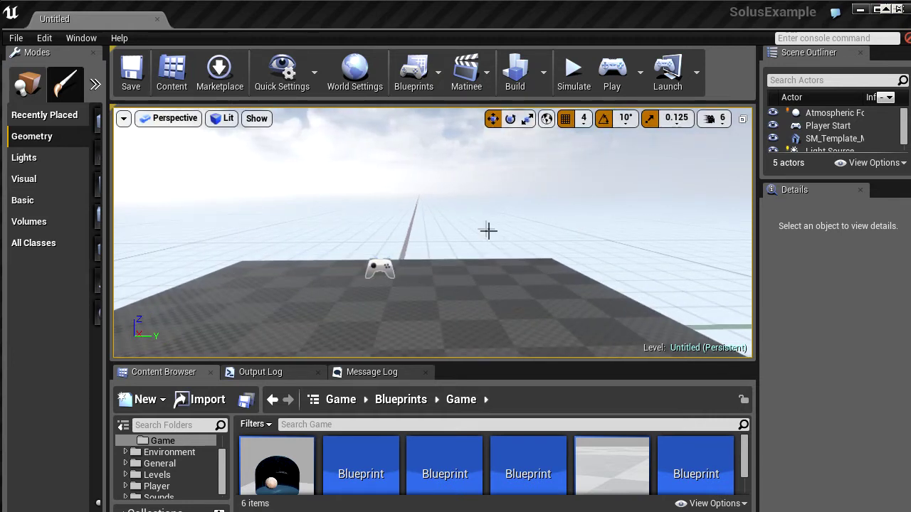
drag(488, 231, 490, 250)
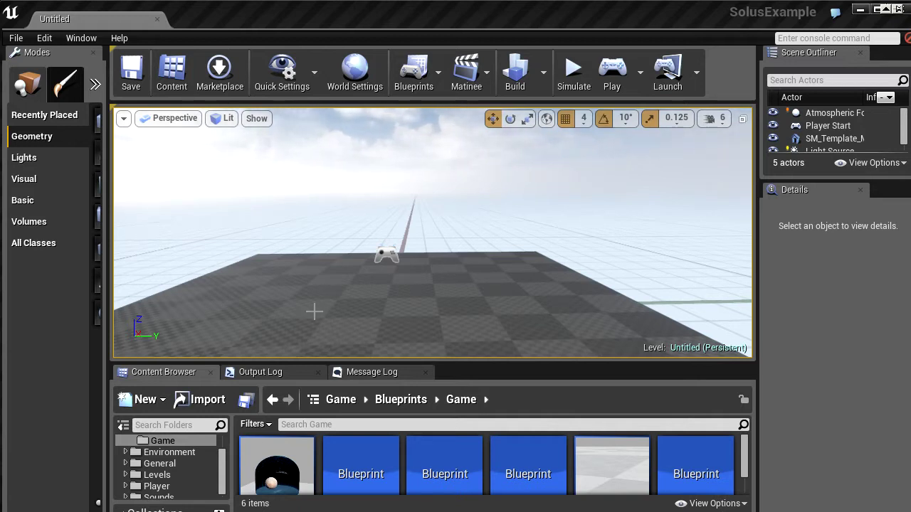
drag(299, 299, 281, 291)
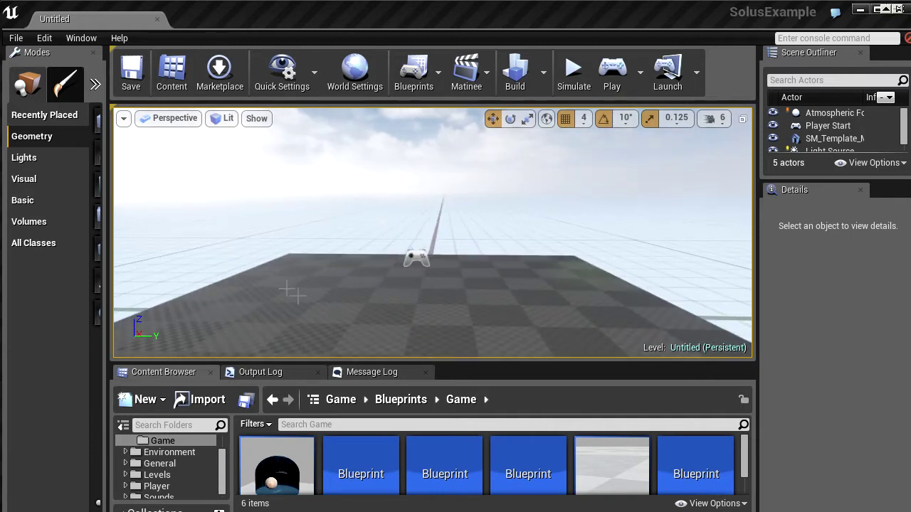
- Inspect the default level's sky and floor, and select the Light Source to view its properties
click(16, 38)
drag(247, 210, 258, 202)
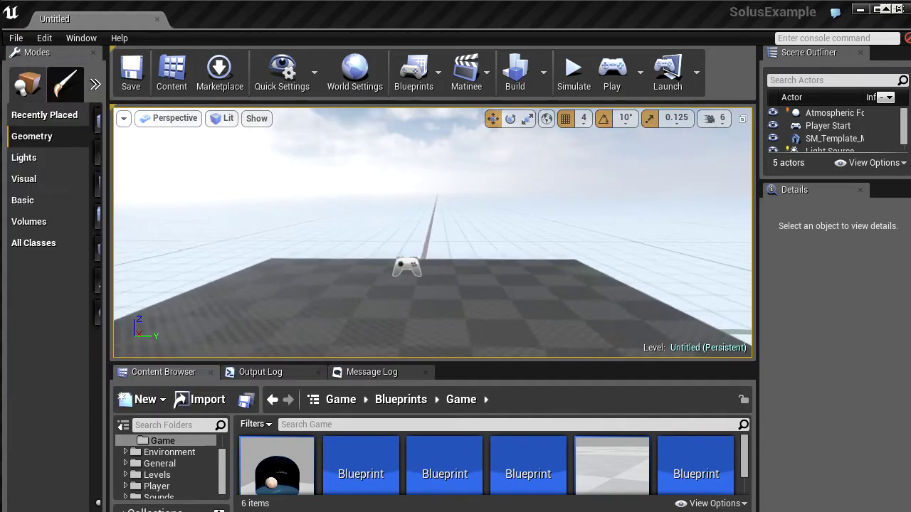
right_drag(345, 279, 336, 229)
click(512, 230)
click(423, 209)
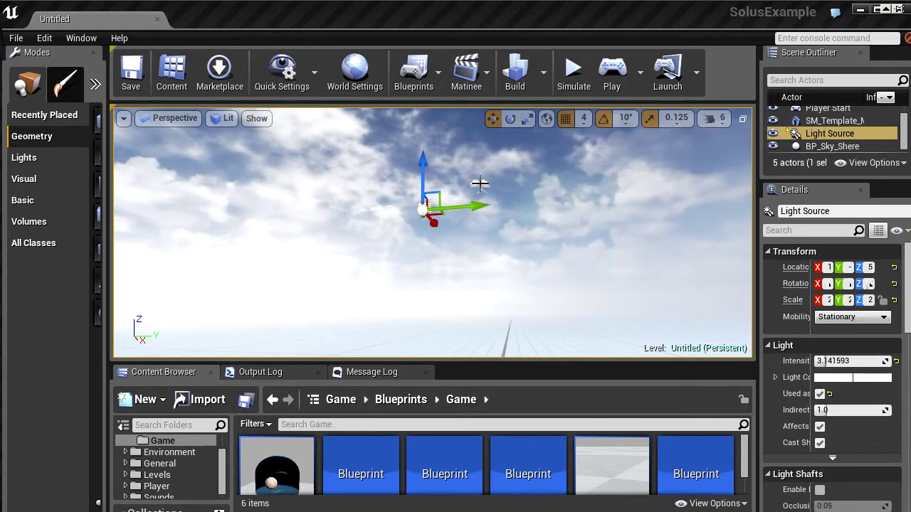
right_drag(444, 250, 445, 306)
- Create a new level from the Empty Level template and look over its grid
click(21, 39)
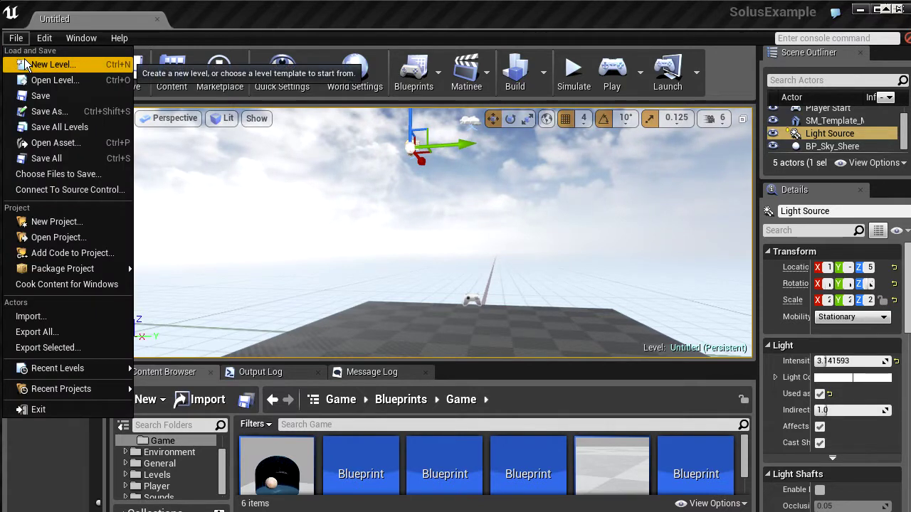
click(27, 64)
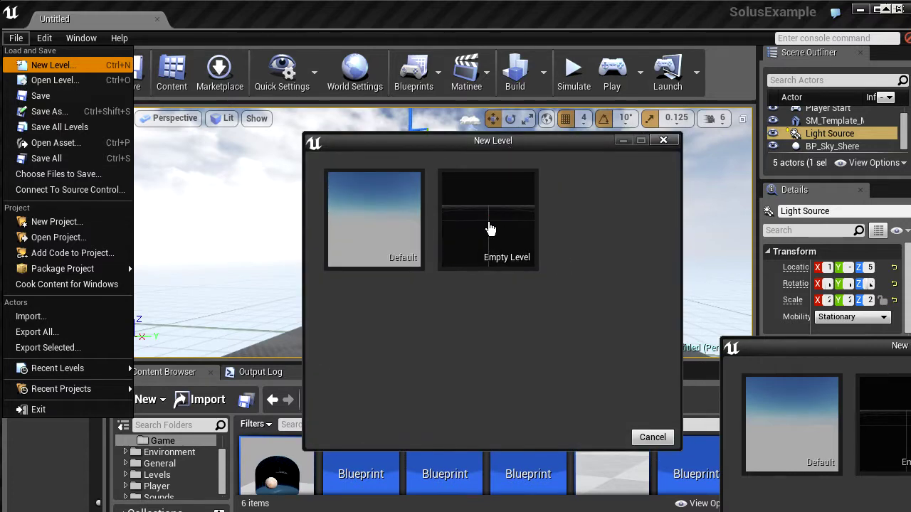
click(490, 228)
drag(436, 249, 456, 243)
drag(368, 217, 400, 237)
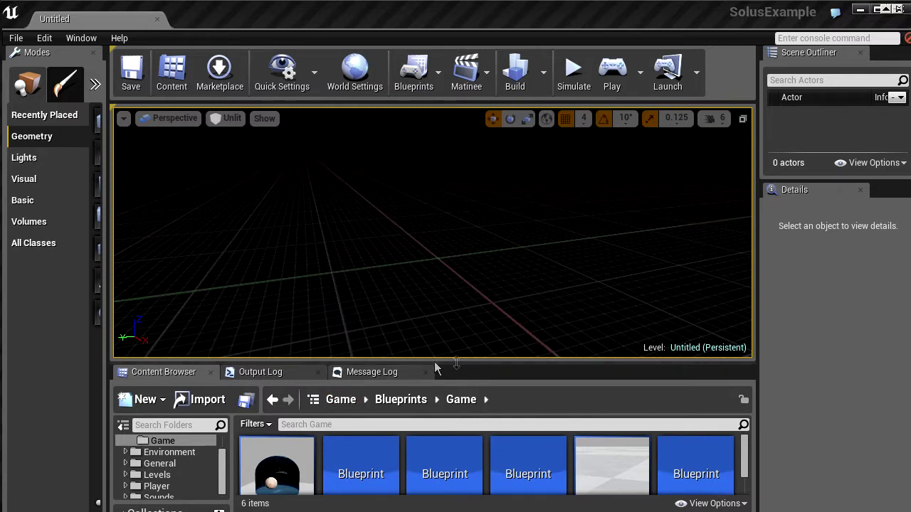
- Enlarge the Content Browser and look through the Levels, Environment and Environment/Landscape folders
drag(472, 364, 473, 254)
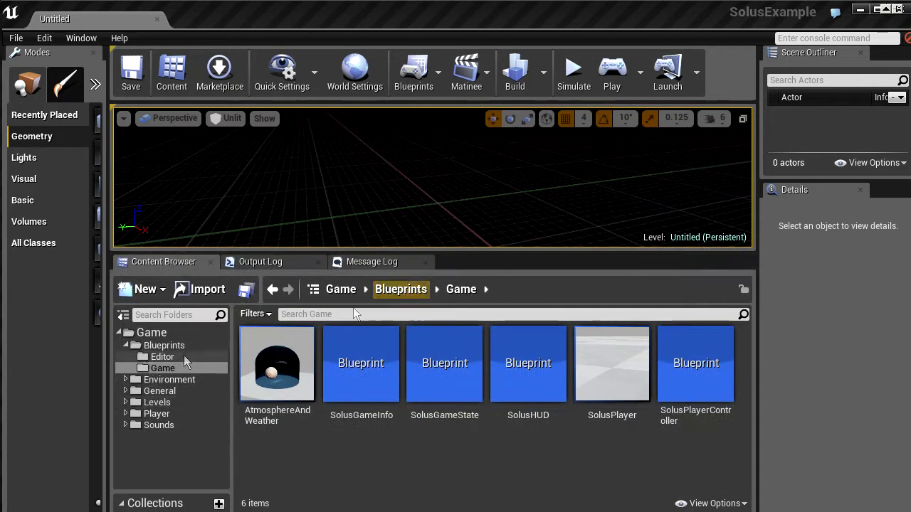
click(127, 346)
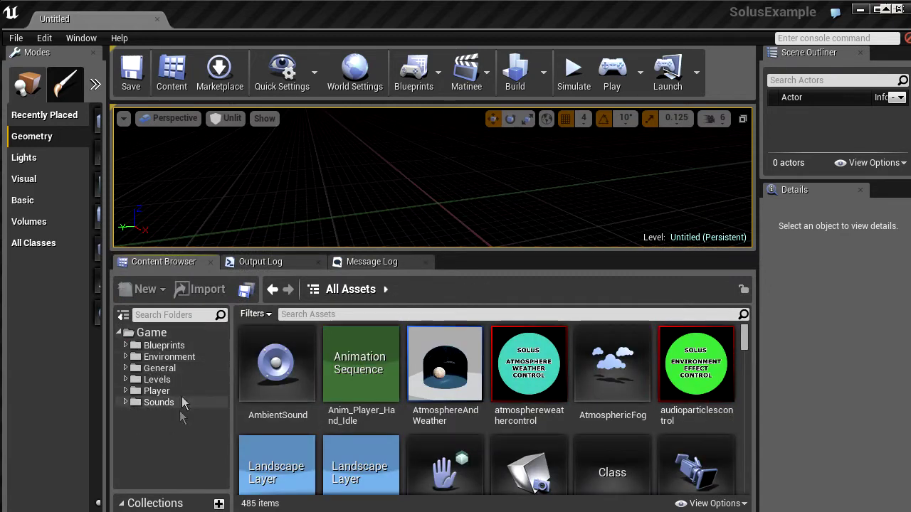
click(158, 357)
click(161, 380)
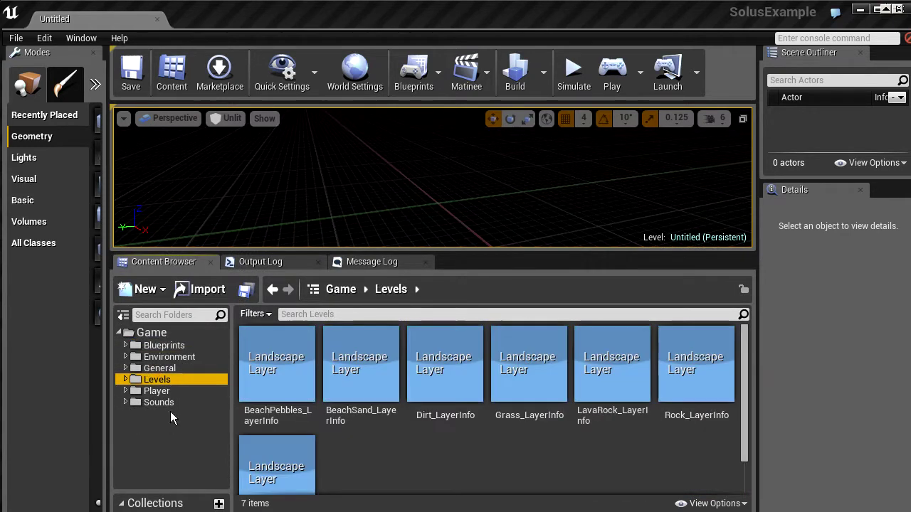
click(125, 357)
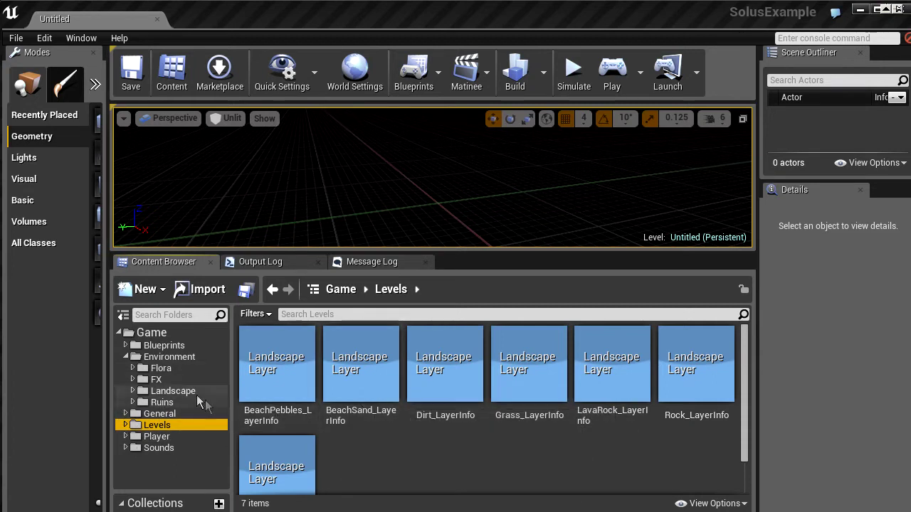
click(171, 358)
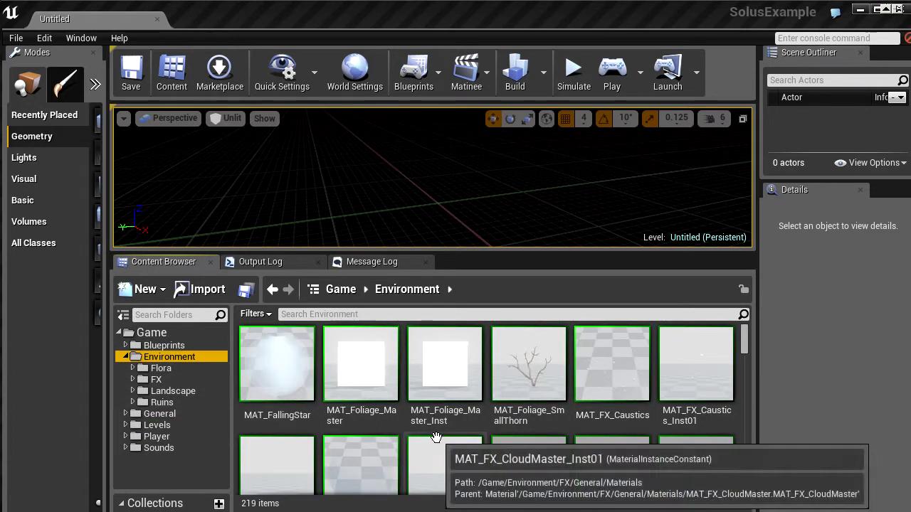
click(703, 506)
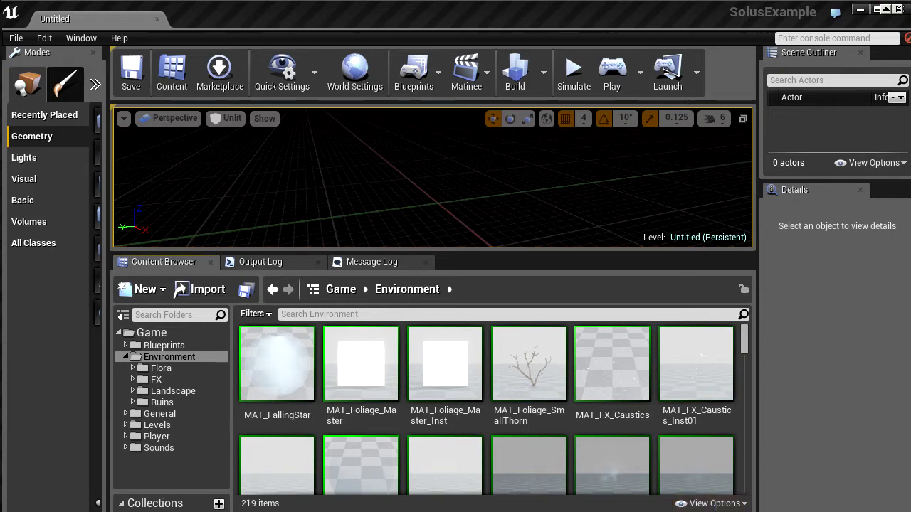
click(701, 363)
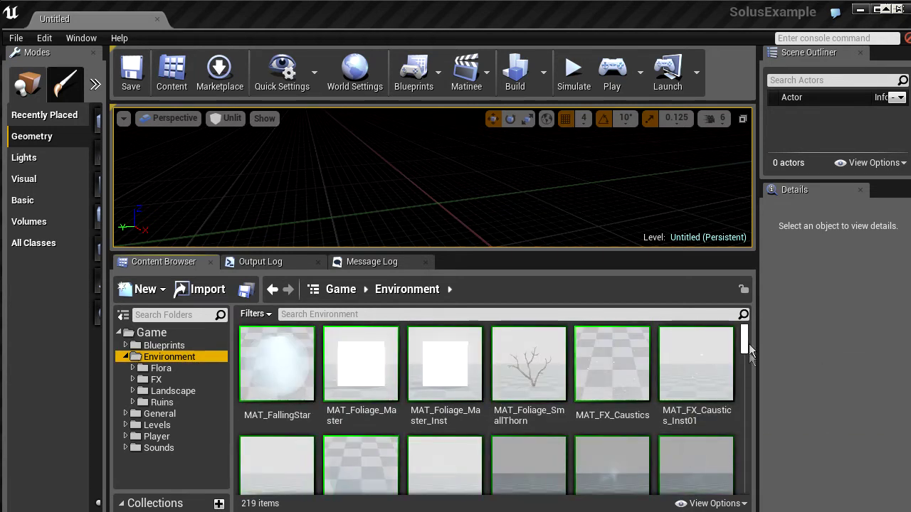
click(171, 392)
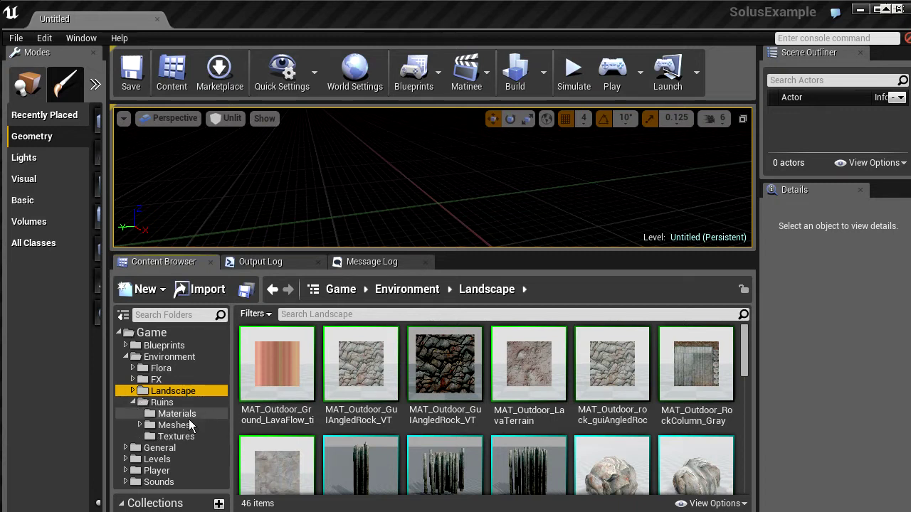
- Place SM_Ruins_Pillar26_I, SM_Ruins_Pillar26_B and SM_Ruins_Pillar29_B from the Environment/Ruins/Meshes folder into the empty level
click(184, 426)
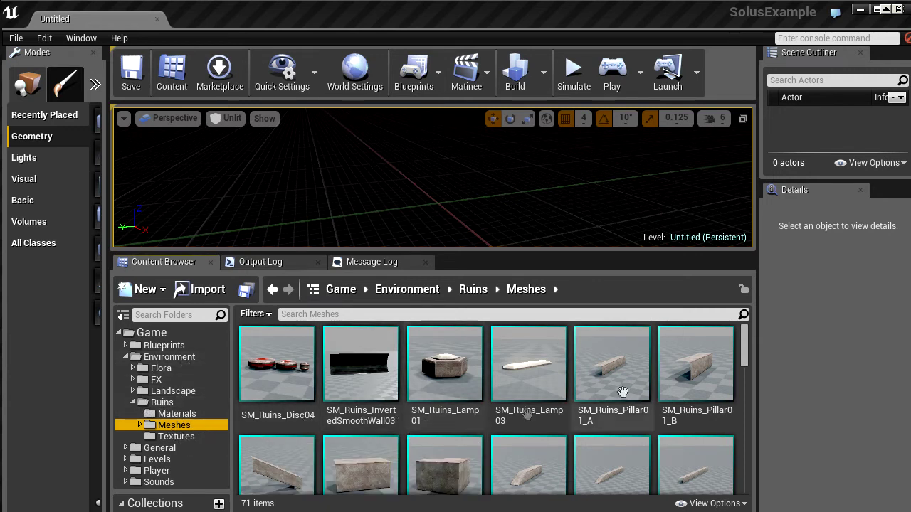
drag(745, 345, 721, 404)
drag(534, 430, 470, 195)
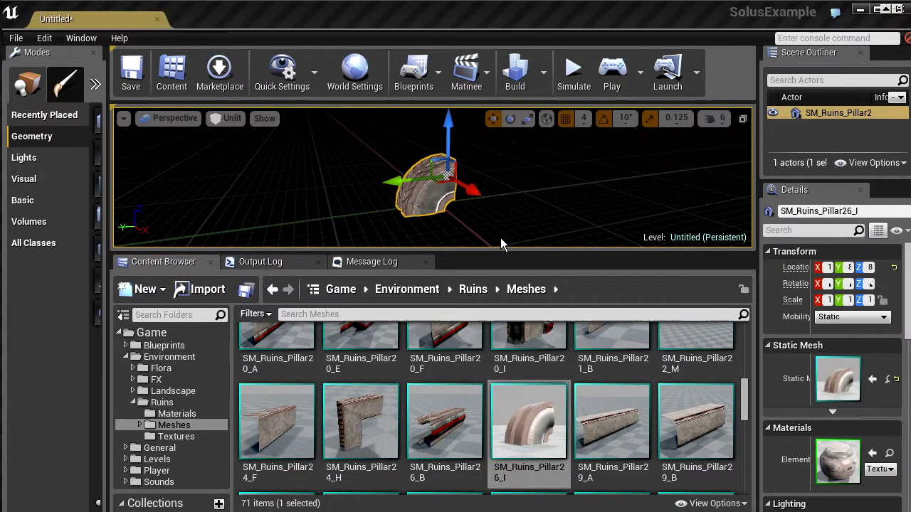
drag(444, 421, 502, 181)
drag(601, 161, 604, 167)
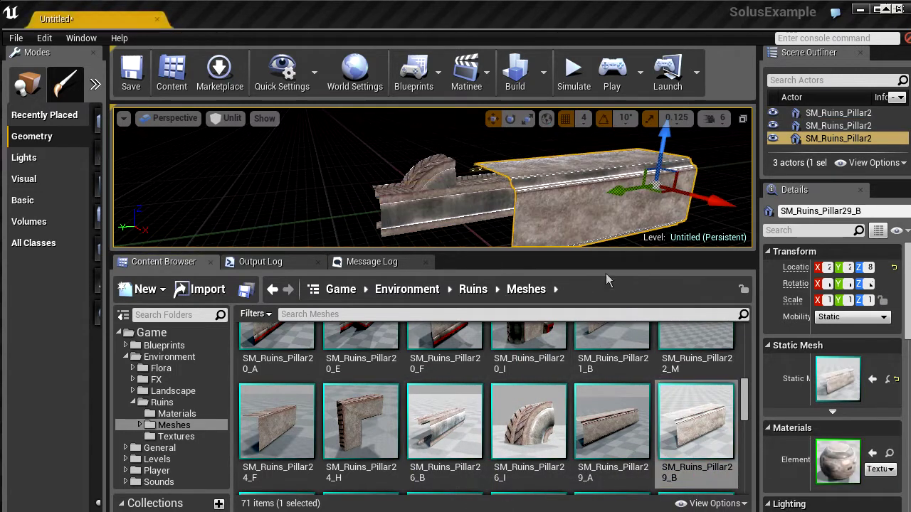
drag(745, 403, 731, 344)
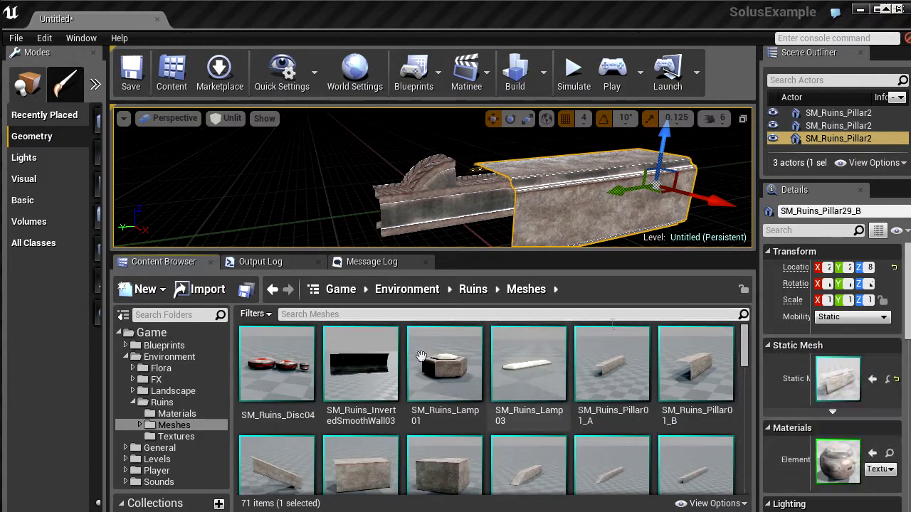
- Place SM_General_Cube01 from the General/Meshes folder beside the pillars, frame it in view and enlarge the viewport
click(126, 448)
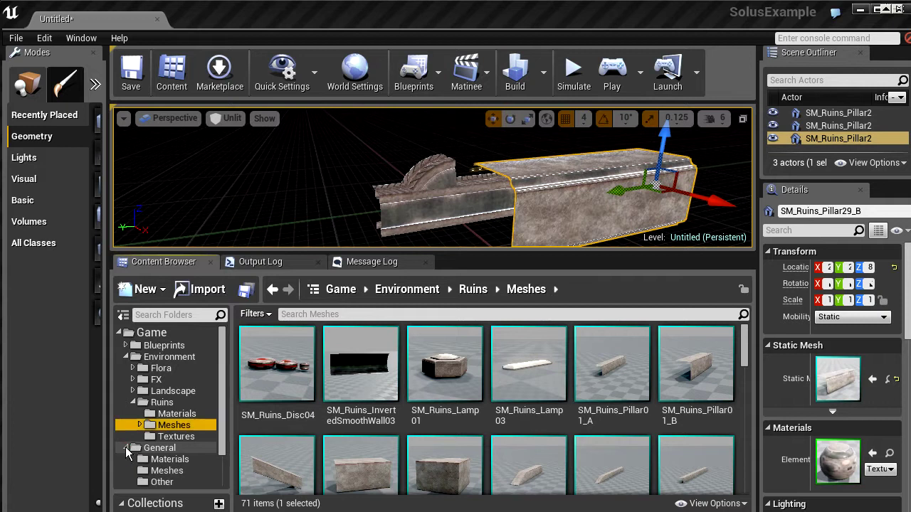
click(162, 471)
scroll(476, 390, down, 3)
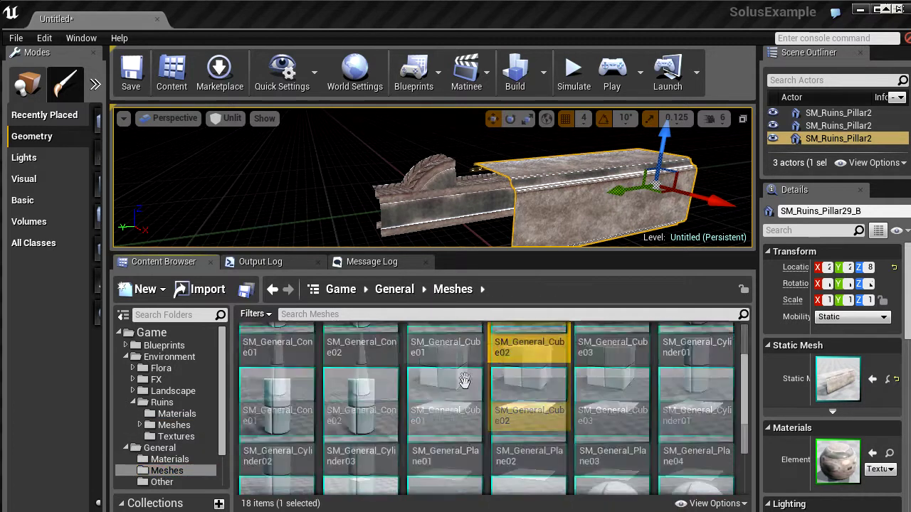
scroll(476, 390, down, 1)
scroll(498, 427, up, 3)
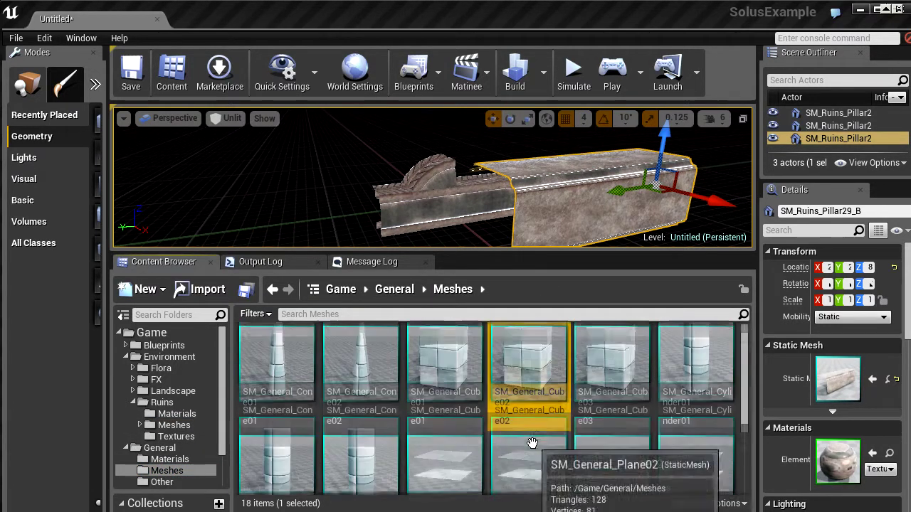
click(445, 366)
drag(445, 366, 382, 165)
key(f)
drag(516, 250, 520, 432)
- Fly the camera towards and away from the cube, looking around the level from different distances
right_drag(550, 312, 587, 308)
key(s)
key(s)
key(w)
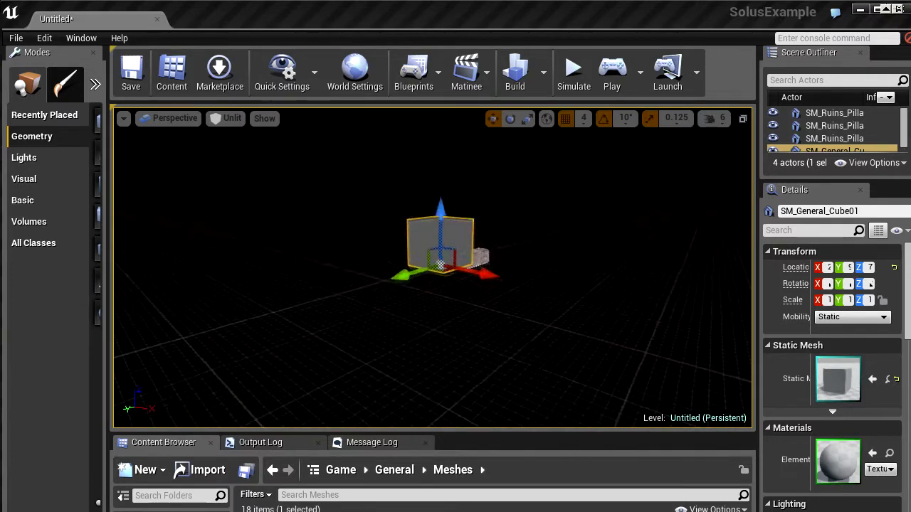
right_drag(585, 210, 597, 264)
click(585, 284)
click(467, 298)
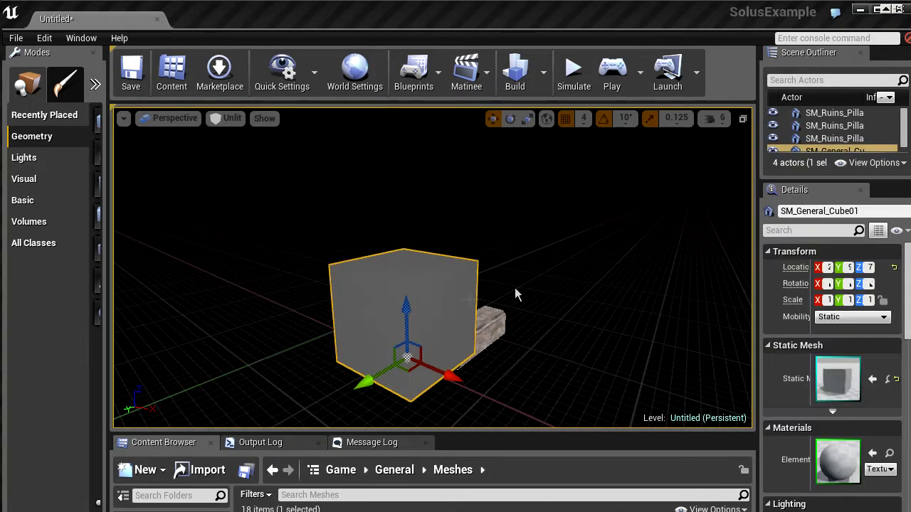
right_drag(550, 251, 542, 251)
drag(542, 250, 538, 285)
drag(641, 312, 645, 306)
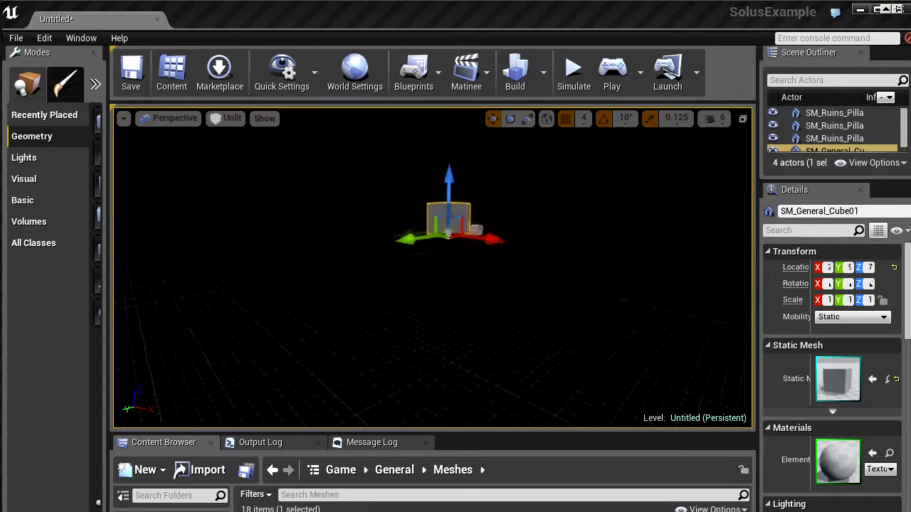
drag(586, 336, 591, 291)
right_drag(568, 279, 542, 226)
drag(639, 323, 596, 349)
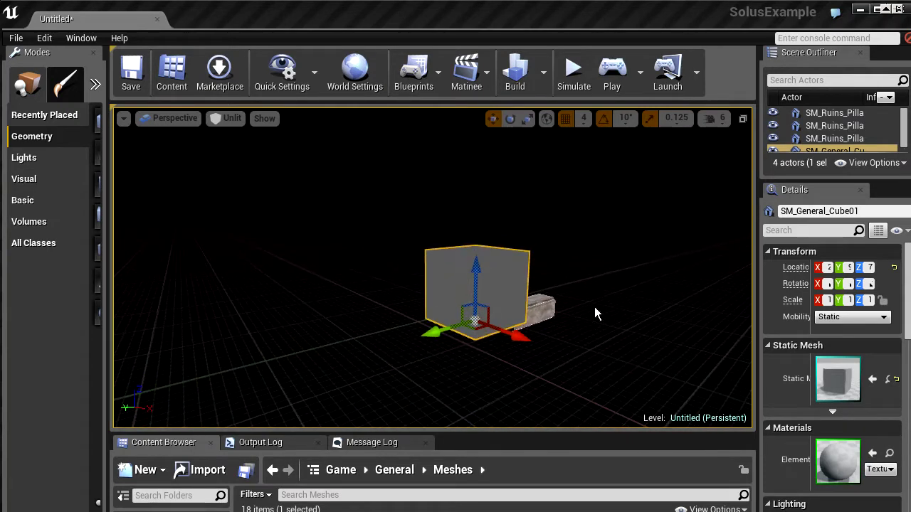
right_drag(597, 349, 578, 296)
right_drag(595, 237, 599, 260)
- Orbit the camera around the selected cube to examine it and the pillars from all sides
alt+drag(599, 261, 634, 234)
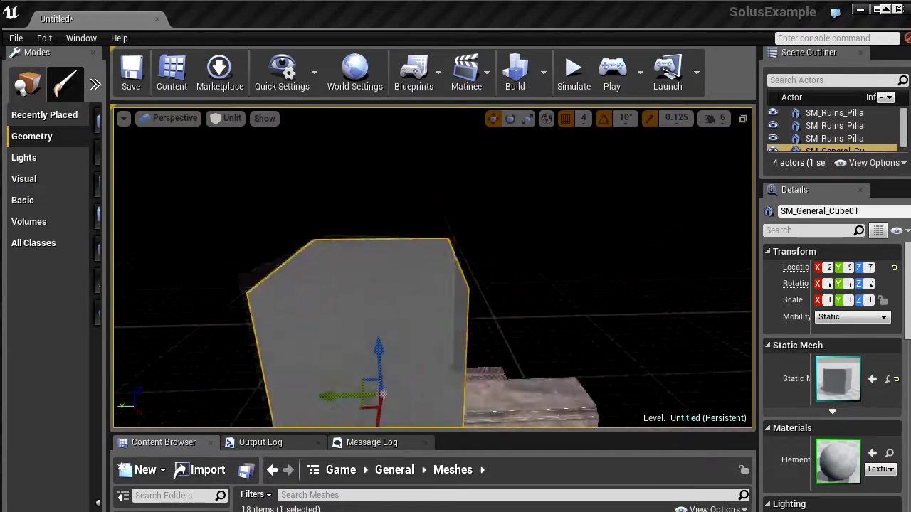
right_drag(518, 291, 506, 306)
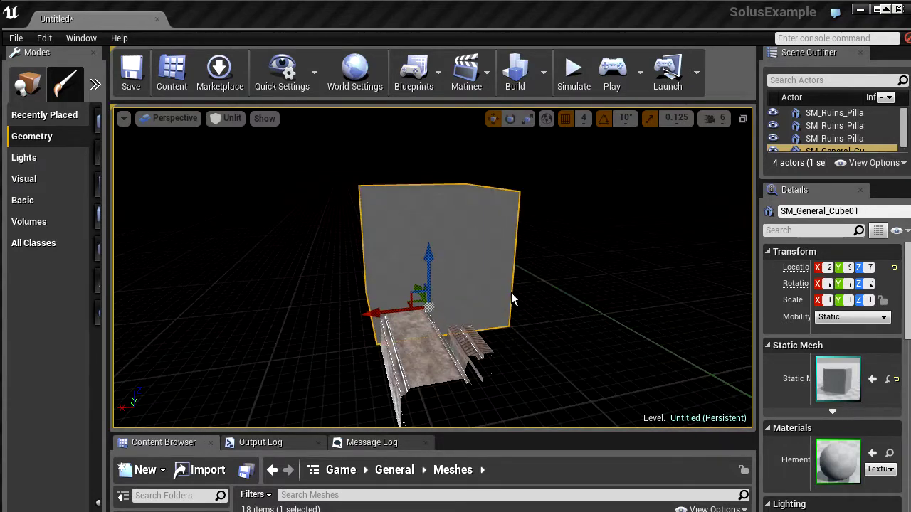
right_drag(518, 267, 555, 229)
mouse_move(456, 268)
right_down()
mouse_move(422, 295)
mouse_move(491, 306)
mouse_move(403, 308)
mouse_move(509, 251)
mouse_move(431, 300)
mouse_move(473, 270)
right_up()
alt+drag(433, 270, 591, 263)
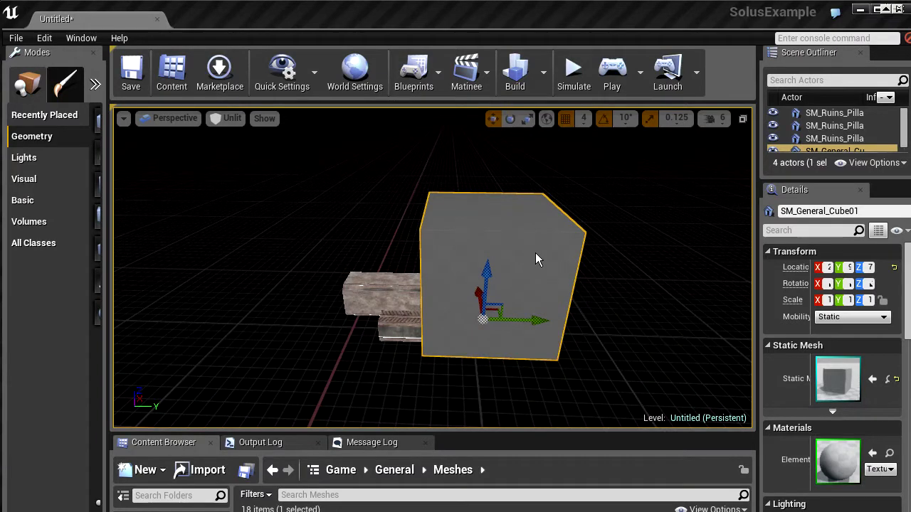
drag(455, 285, 440, 329)
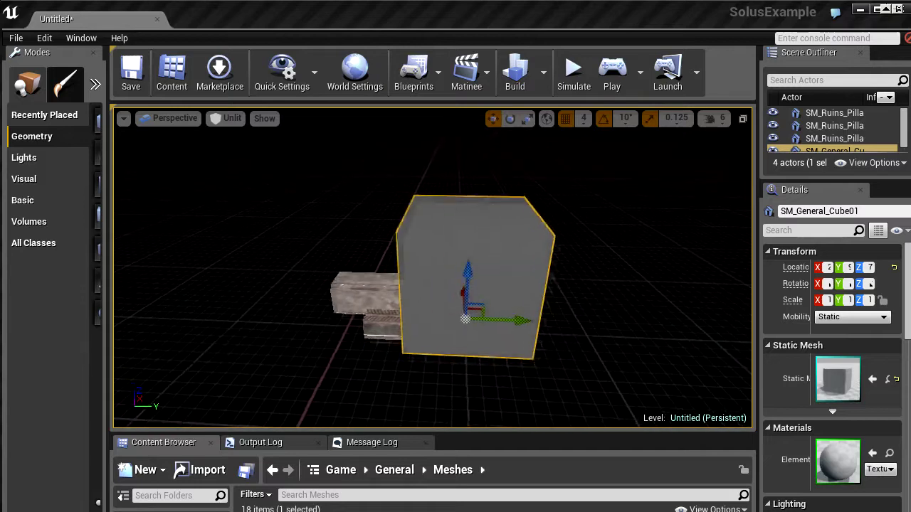
drag(530, 210, 530, 242)
mouse_move(519, 231)
middle_down()
mouse_move(431, 229)
mouse_move(521, 232)
middle_up()
alt+drag(520, 232, 437, 232)
alt+drag(594, 267, 531, 260)
right_drag(441, 267, 499, 274)
right_drag(595, 268, 577, 278)
click(514, 278)
click(497, 258)
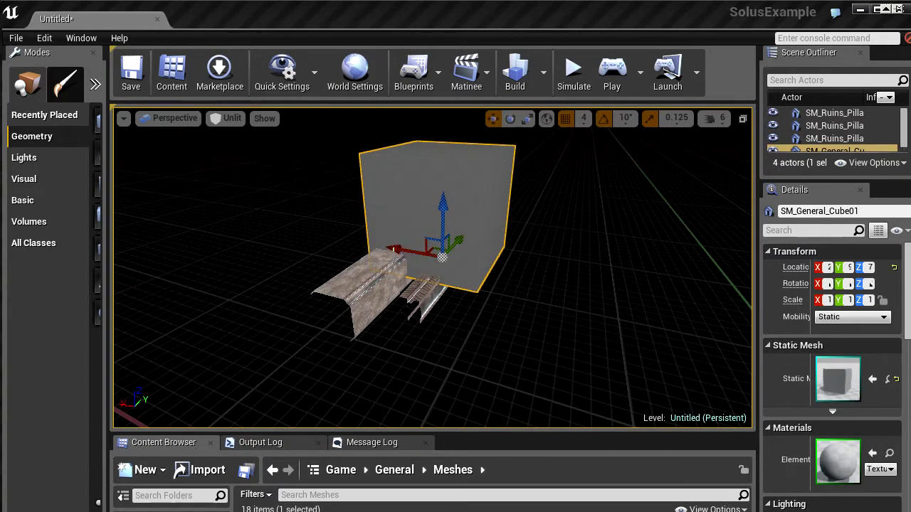
- Move the cube away from the pillars along single axes and within the Y-Z plane
drag(396, 247, 603, 287)
right_drag(604, 286, 461, 284)
drag(424, 262, 445, 257)
mouse_move(427, 206)
mouse_down()
mouse_move(444, 113)
mouse_move(430, 207)
mouse_up()
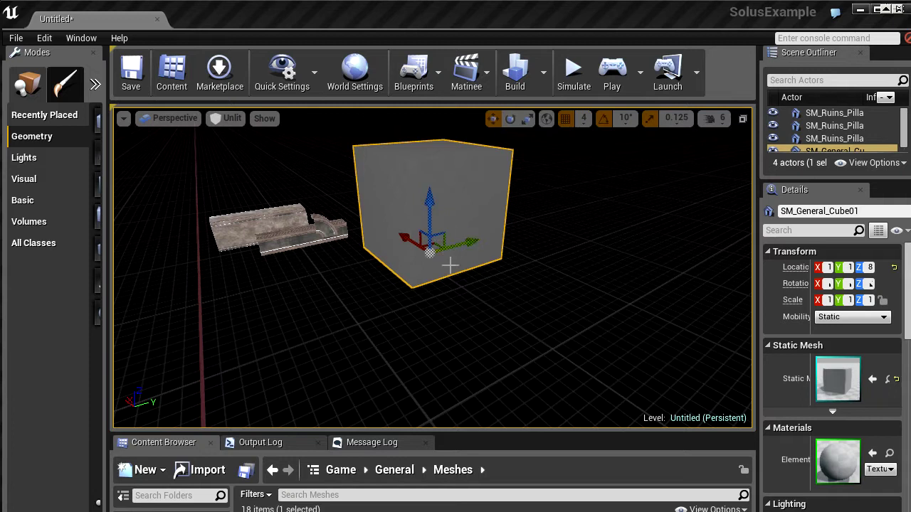
drag(442, 235, 487, 248)
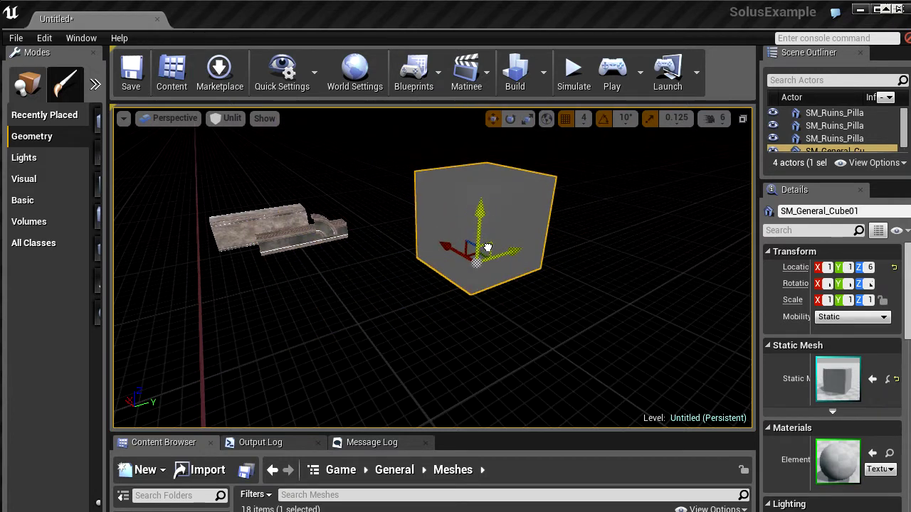
- Reposition the cube by moving it along the X, Y and Z axes one at a time
right_drag(483, 312, 494, 365)
click(494, 366)
click(519, 285)
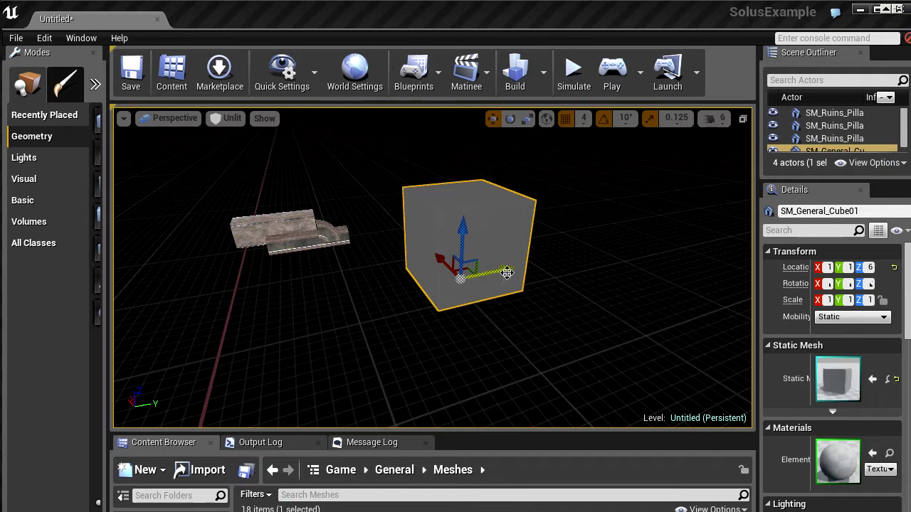
drag(432, 322, 443, 349)
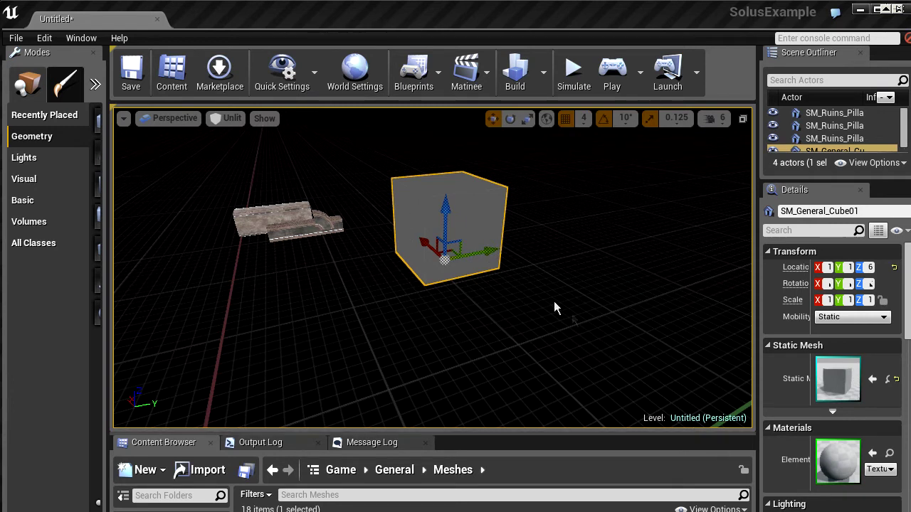
drag(567, 329, 589, 249)
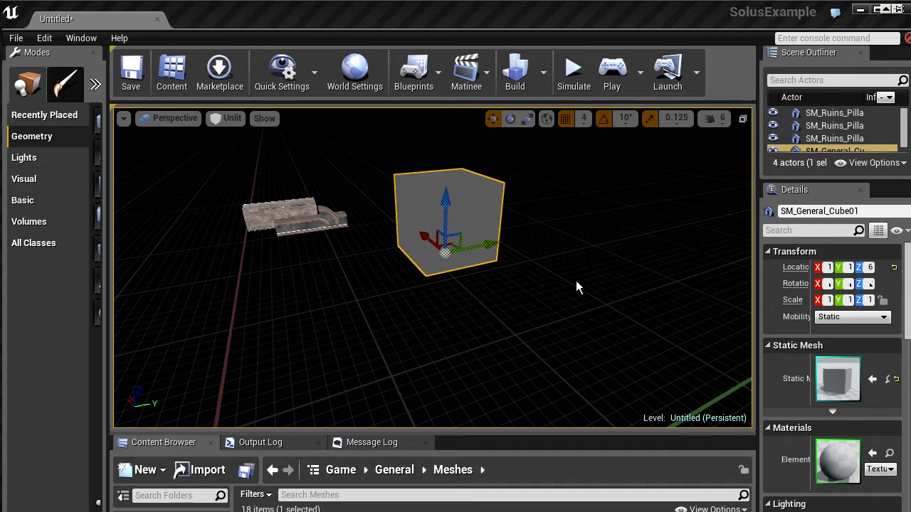
drag(427, 238, 493, 300)
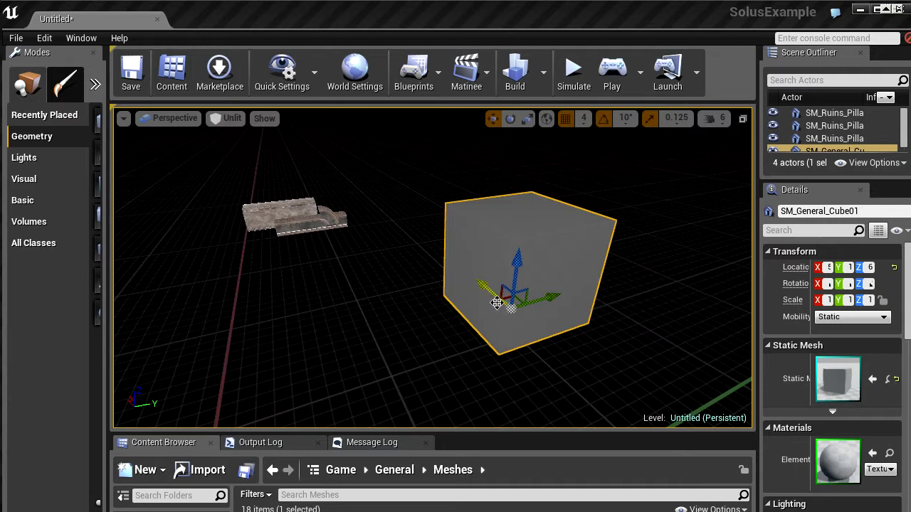
drag(496, 297, 627, 359)
drag(544, 293, 518, 299)
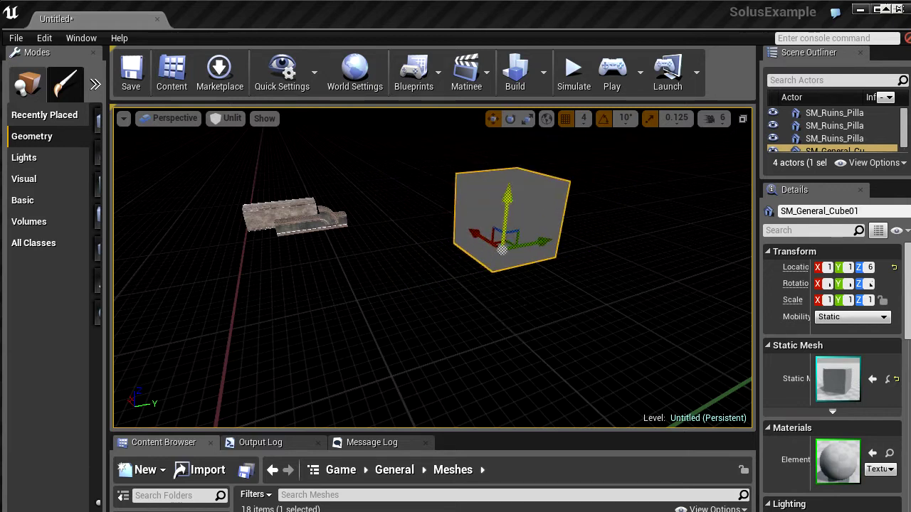
mouse_move(508, 213)
mouse_down()
mouse_move(504, 245)
mouse_move(511, 170)
mouse_move(510, 203)
mouse_up()
- Move the cube back and forth along the X axis with the camera following it
right_drag(555, 335, 567, 324)
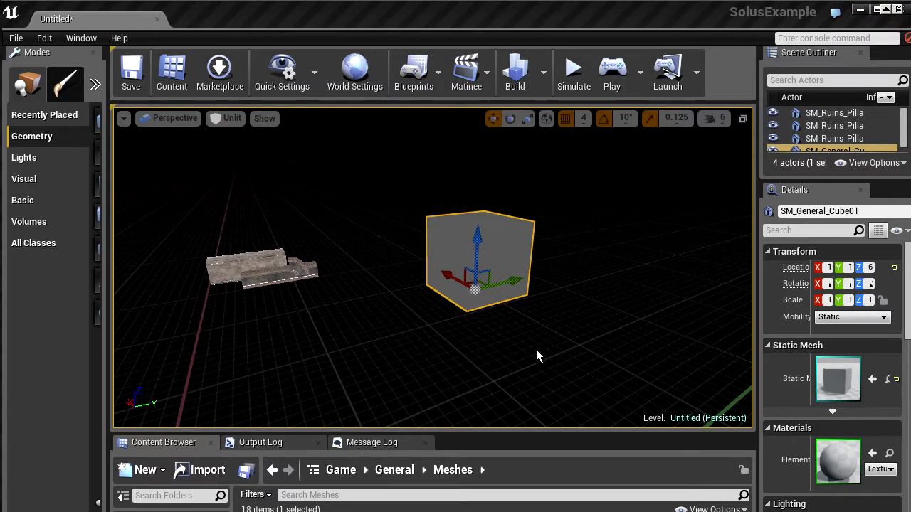
right_drag(529, 330, 545, 327)
shift+drag(432, 280, 455, 287)
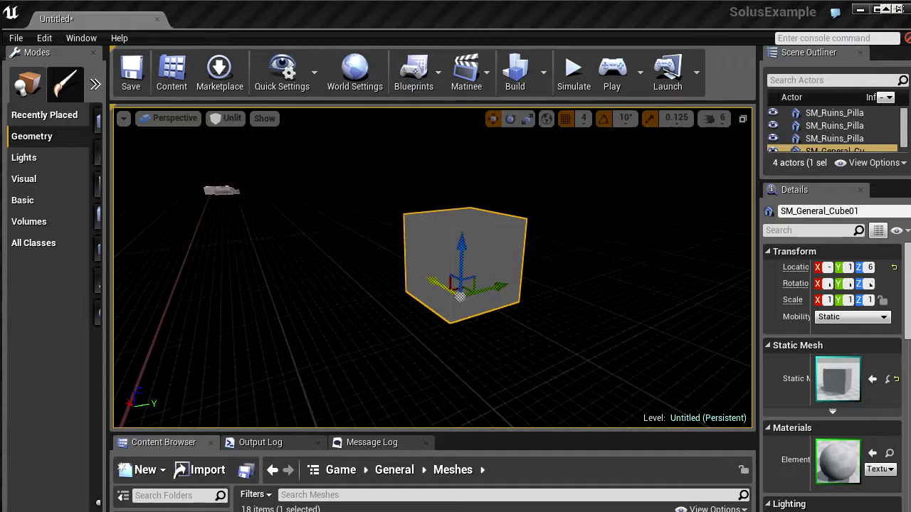
shift+drag(432, 280, 402, 272)
right_drag(459, 320, 509, 326)
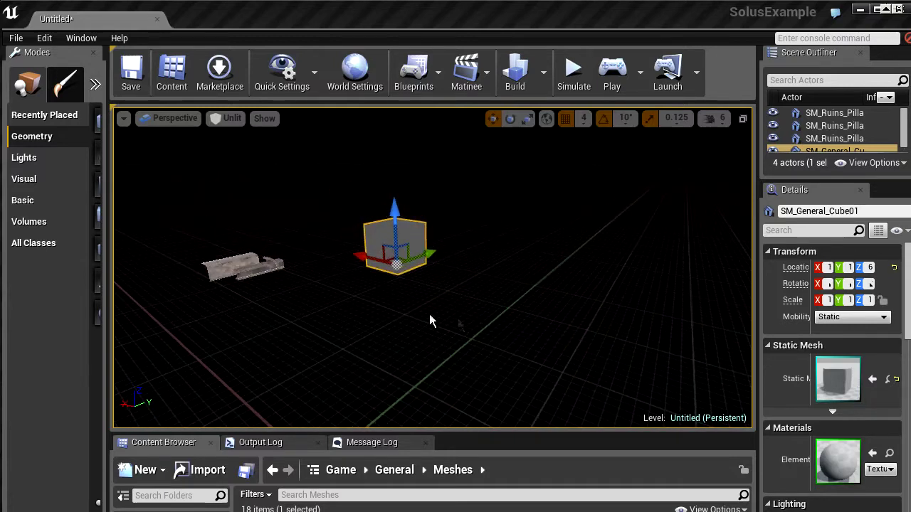
- Move the cube far along the X axis with a fixed camera, frame it, and bring it back with the camera following
drag(361, 263, 594, 301)
key(f)
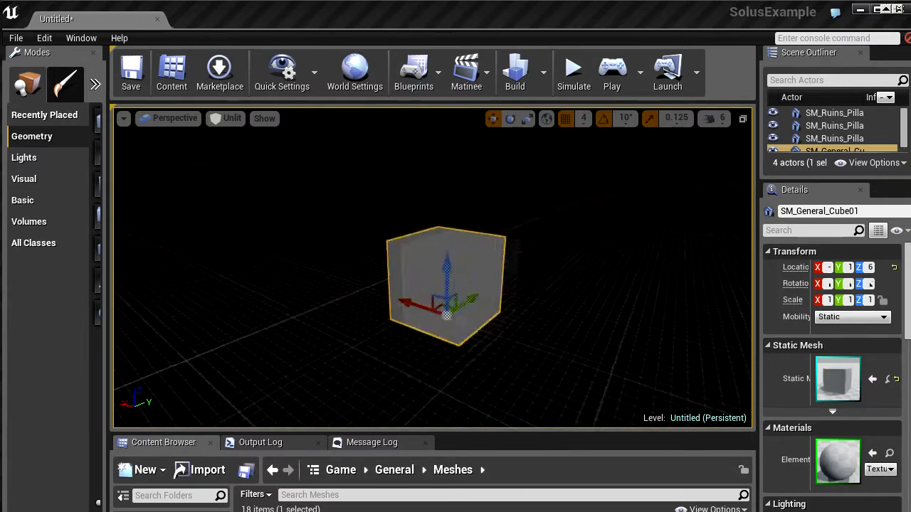
drag(415, 271, 569, 315)
mouse_move(531, 260)
right_down()
mouse_move(502, 259)
mouse_move(531, 259)
right_up()
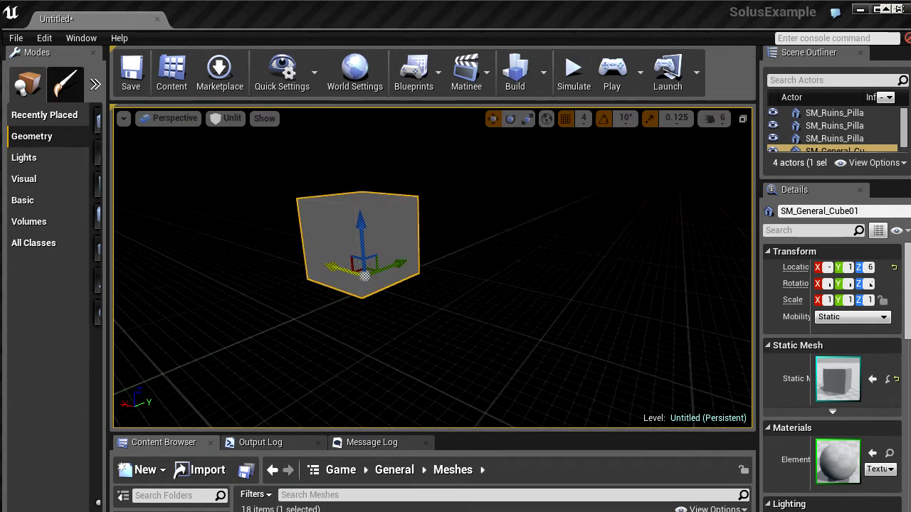
shift+drag(396, 265, 475, 246)
- Select the curved SM_Ruins_Pillar26_I piece and move it away from the other pillars towards the cube
right_drag(472, 235, 409, 232)
key(w)
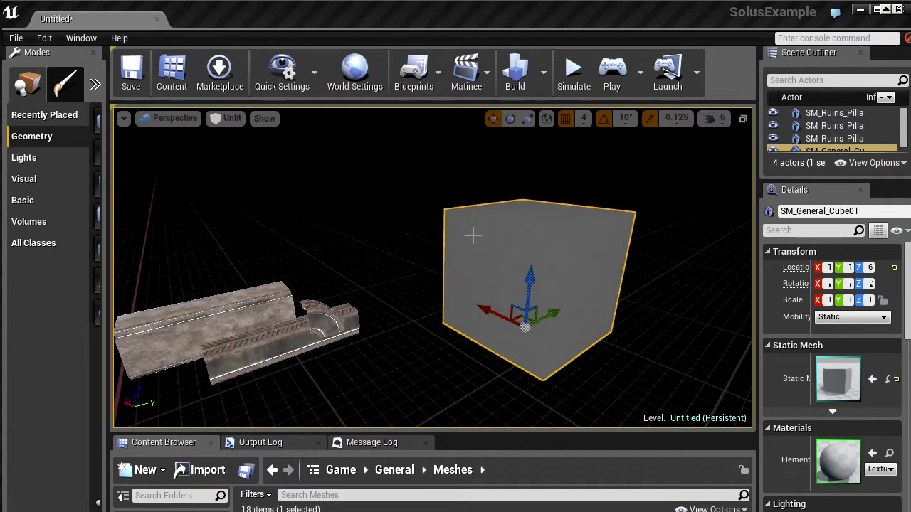
drag(472, 235, 482, 269)
click(225, 330)
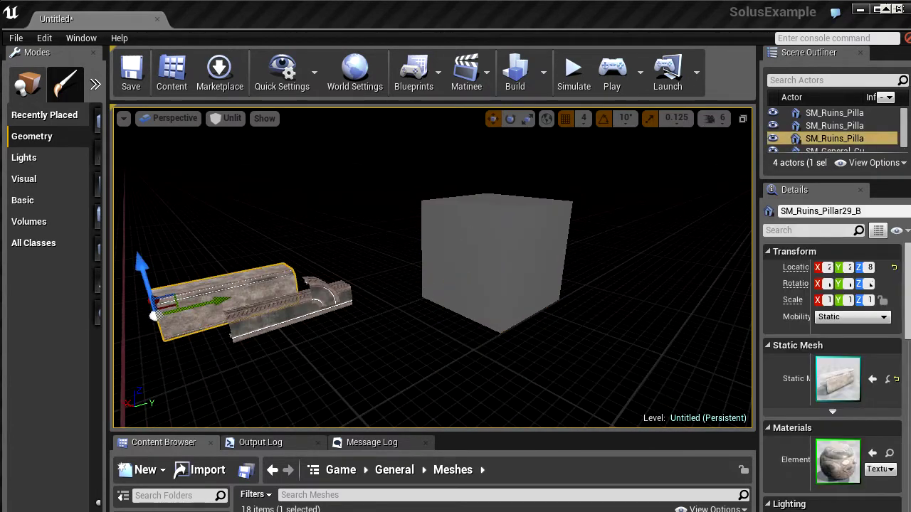
click(274, 318)
click(325, 294)
drag(320, 290, 370, 313)
key(w)
right_drag(501, 376, 469, 351)
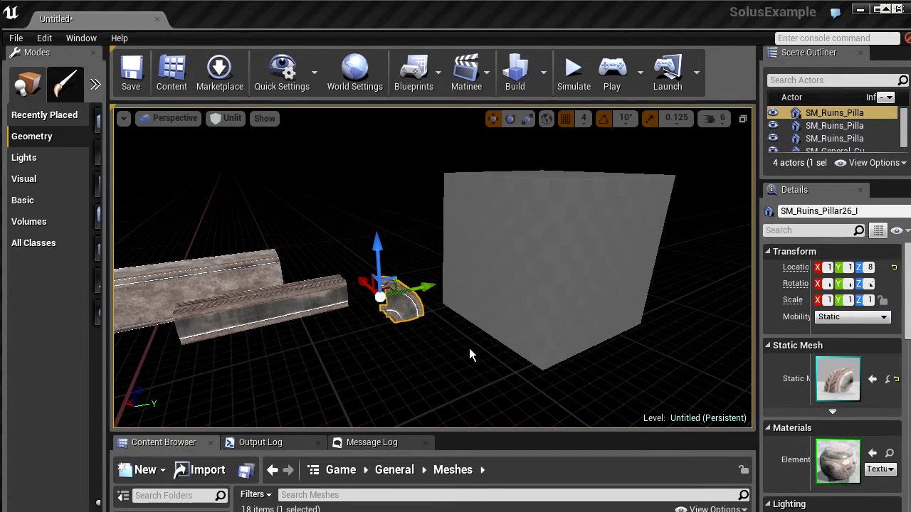
- Try the Rotate tool on SM_Ruins_Pillar26_I and undo the change
key(e)
scroll(403, 285, down, 3)
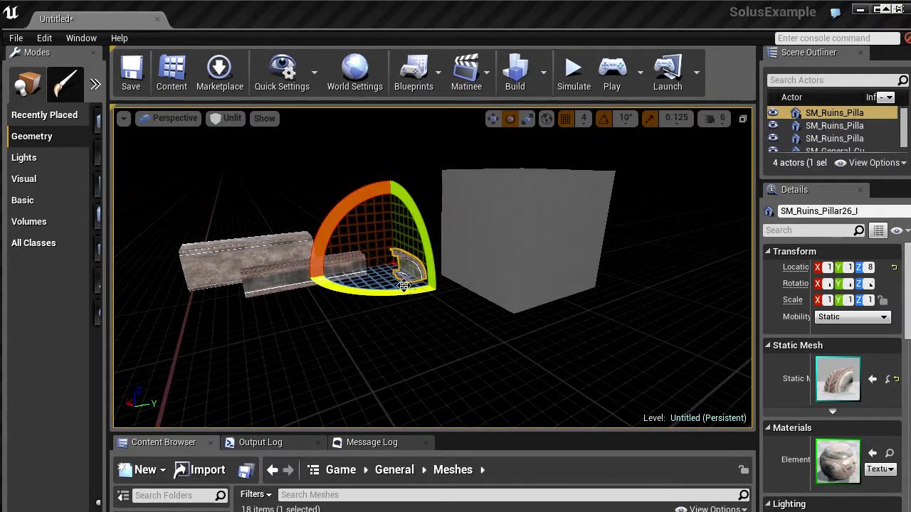
click(510, 251)
mouse_move(551, 315)
mouse_down()
mouse_move(498, 315)
mouse_move(584, 315)
mouse_move(498, 315)
mouse_move(569, 315)
mouse_move(545, 315)
mouse_up()
key(ctrl+z)
- Rotate SM_Ruins_Pillar29_B about its different axes so that it tilts upwards
click(246, 263)
mouse_move(245, 263)
right_down()
mouse_move(214, 263)
mouse_move(249, 265)
right_up()
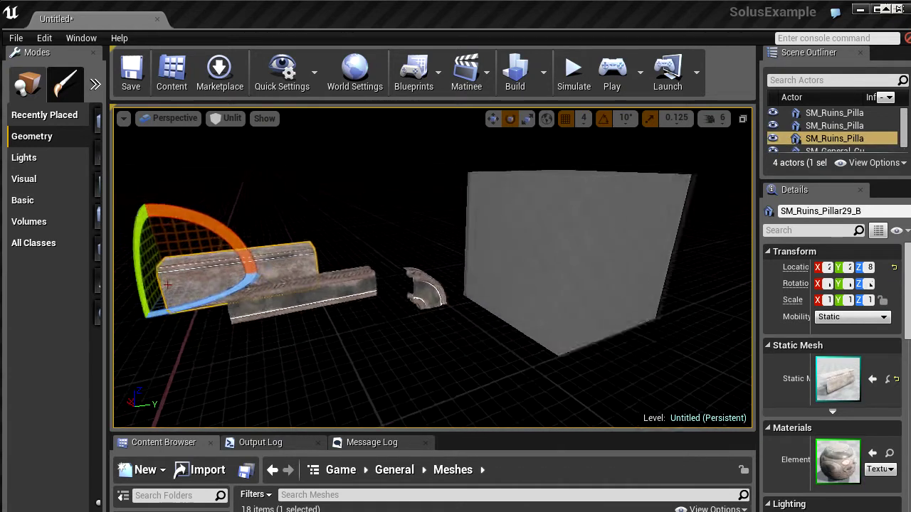
right_drag(385, 325, 370, 328)
drag(276, 222, 210, 185)
drag(188, 226, 196, 302)
drag(249, 286, 279, 279)
drag(274, 224, 314, 285)
- Scale SM_Ruins_Pillar29_B to 1.0 in X, 1.25 in Y and 1.625 in Z
right_drag(363, 258, 399, 283)
key(w)
drag(308, 230, 346, 204)
drag(225, 228, 291, 320)
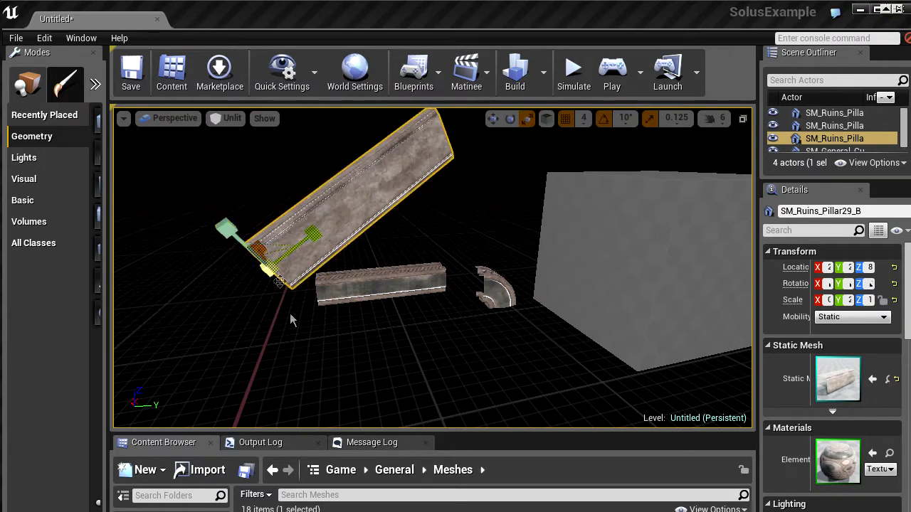
drag(269, 269, 302, 244)
drag(227, 228, 226, 228)
drag(398, 335, 398, 313)
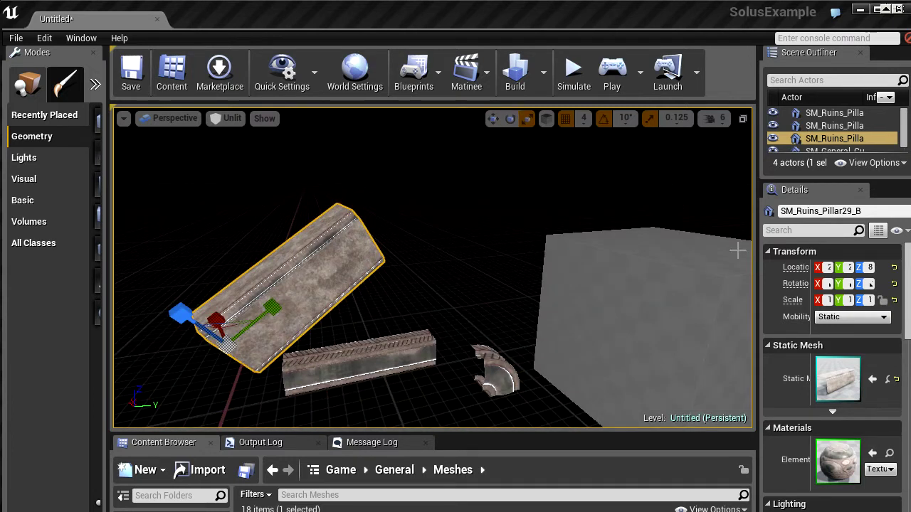
- Widen the Details panel until the full transform values of SM_Ruins_Pillar29_B are readable
drag(760, 282, 678, 282)
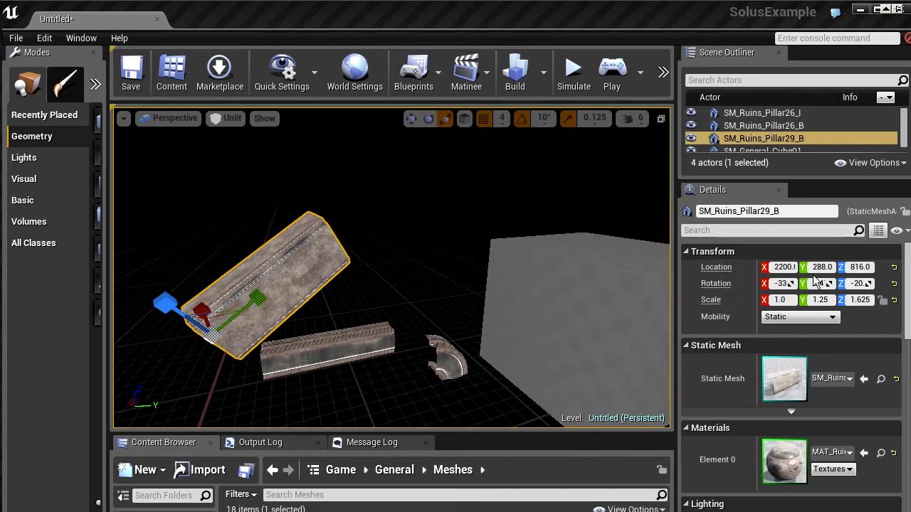
drag(507, 303, 530, 320)
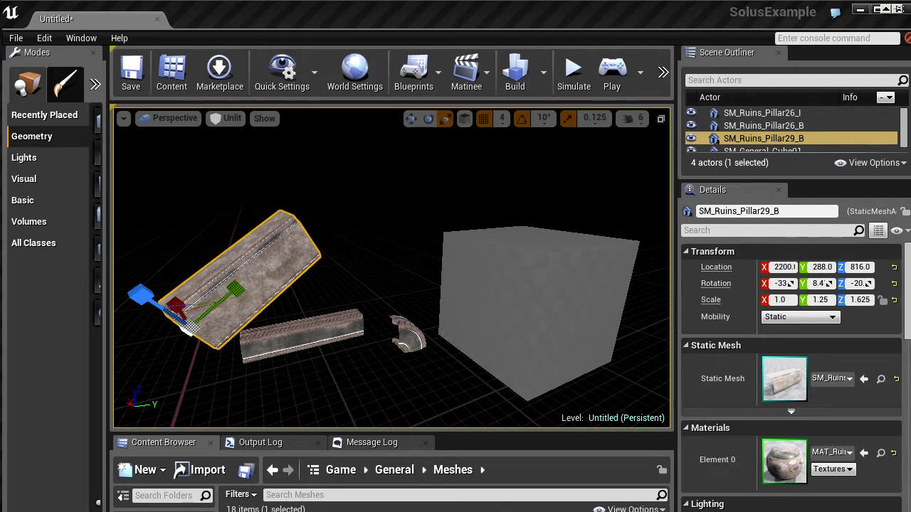
drag(506, 313, 473, 267)
right_drag(428, 299, 484, 232)
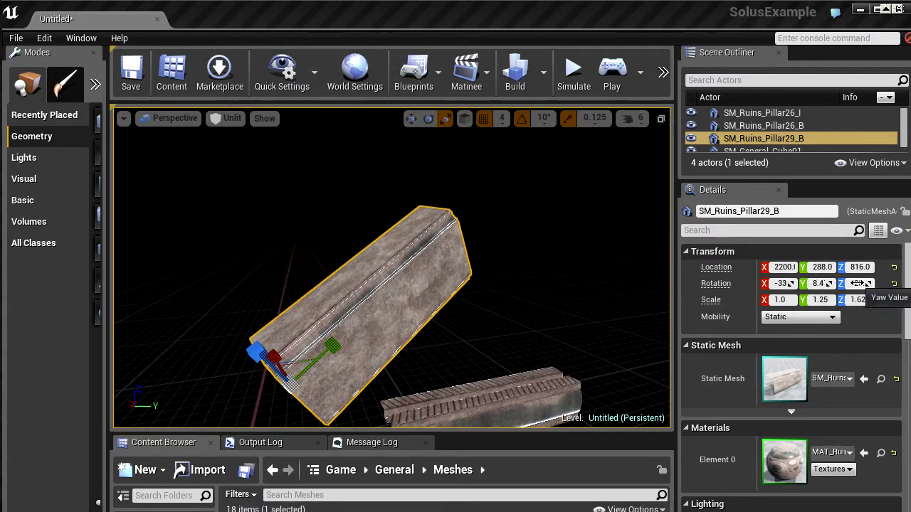
- Set the rotation of SM_Ruins_Pillar29_B to 0 in X, 0 in Y and 90 in Z
click(816, 283)
text(0)
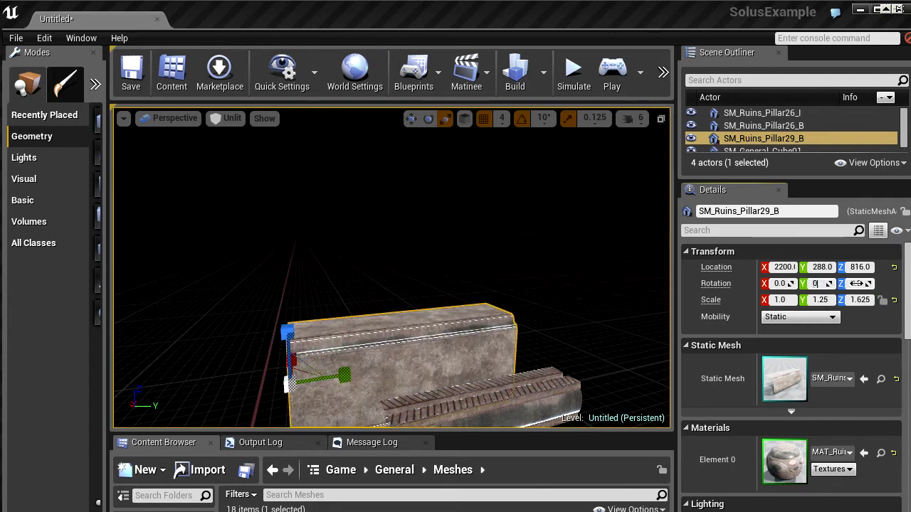
right_drag(516, 280, 491, 299)
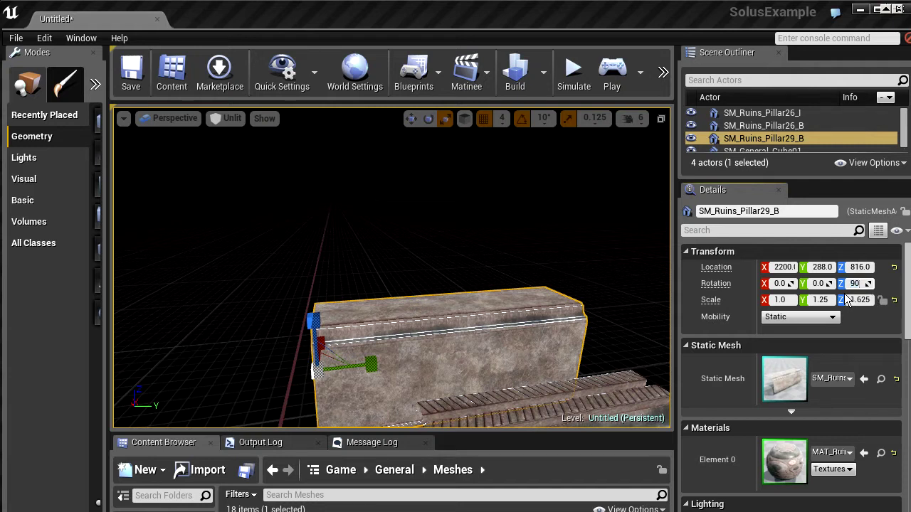
key(Return)
right_drag(531, 320, 530, 359)
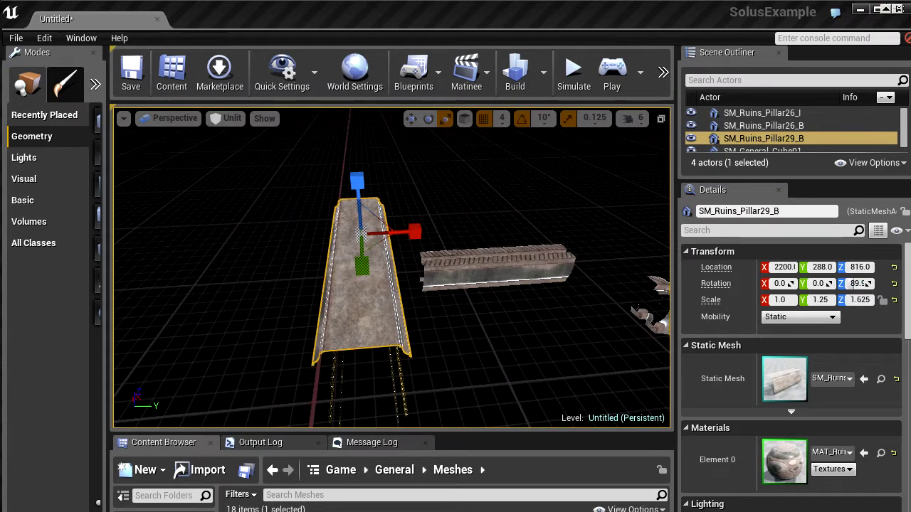
- Cycle the transform gizmo of SM_Ruins_Pillar29_B through its modes, ending on Rotate
right_drag(533, 271, 539, 244)
key(e)
key(space)
key(space)
key(space)
drag(400, 304, 441, 319)
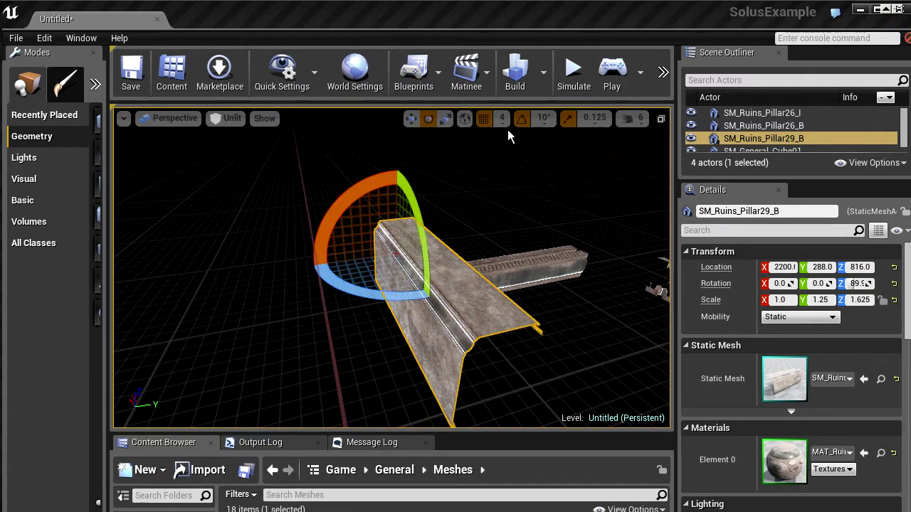
- Go through the Move, Rotate and Scale tools on the selected pillar and deselect it
click(411, 119)
click(428, 119)
click(445, 119)
key(Escape)
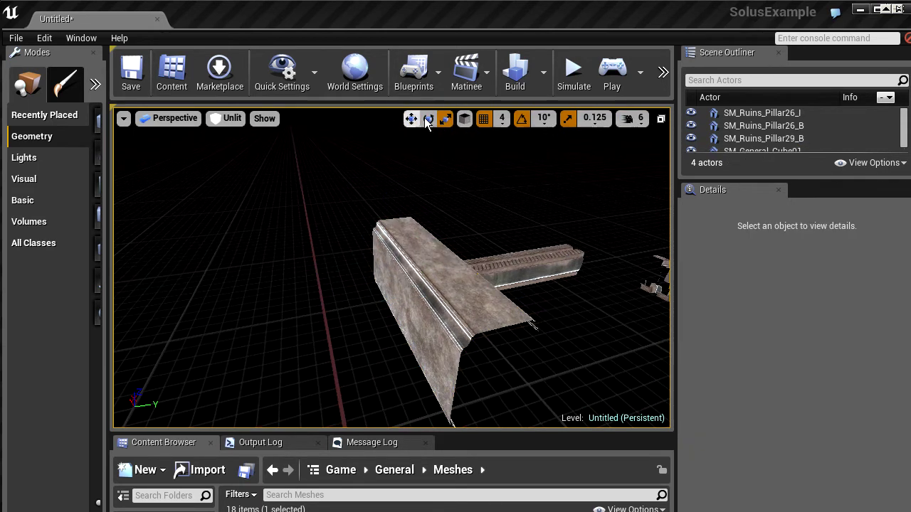
- Reselect SM_Ruins_Pillar29_B and go through the Move, Rotate and Scale tools on it
click(420, 218)
click(411, 123)
click(428, 121)
click(446, 121)
mouse_move(524, 267)
right_down()
mouse_move(526, 284)
mouse_move(537, 272)
right_up()
- Alternate between the Move, Rotate and Scale gizmos on the pillar, finishing with Move active
key(w)
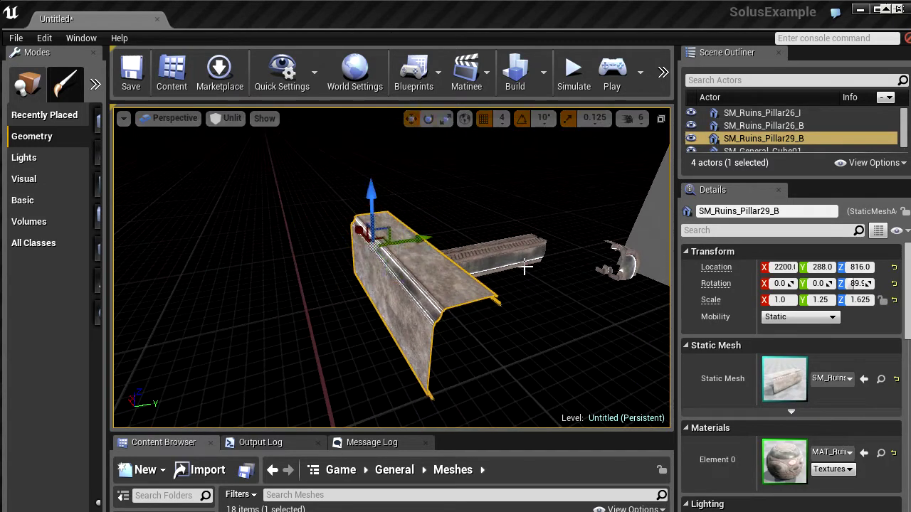
key(e)
key(w)
key(e)
key(r)
click(410, 119)
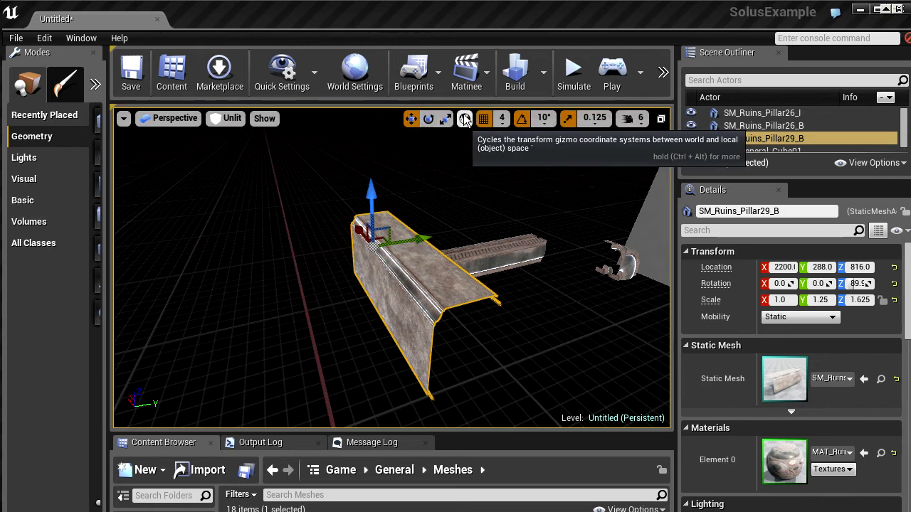
- Move SM_Ruins_Pillar29_B along Y to about 314 and open the list of grid snap sizes
drag(405, 242, 426, 242)
click(501, 119)
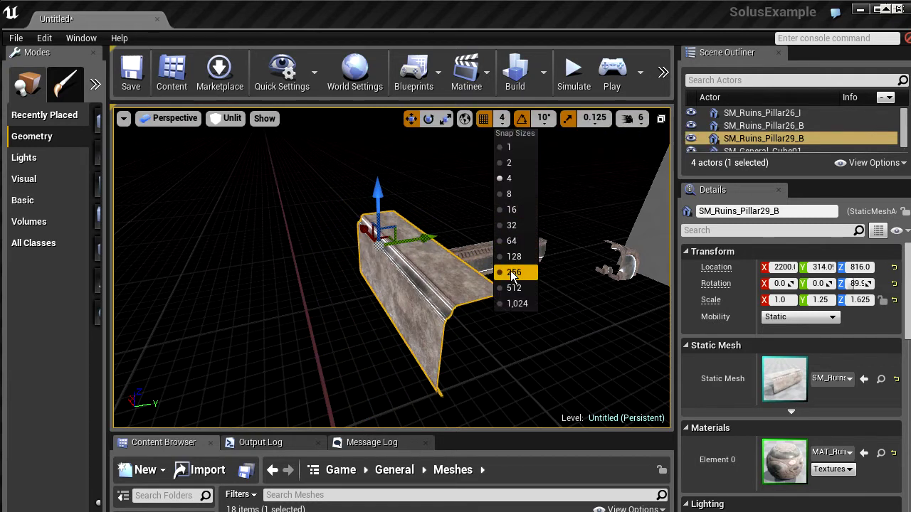
- Turn off rotation snapping and freely rotate SM_Ruins_Pillar29_B about Z to about 68.7°
click(522, 119)
click(522, 119)
drag(462, 189, 459, 167)
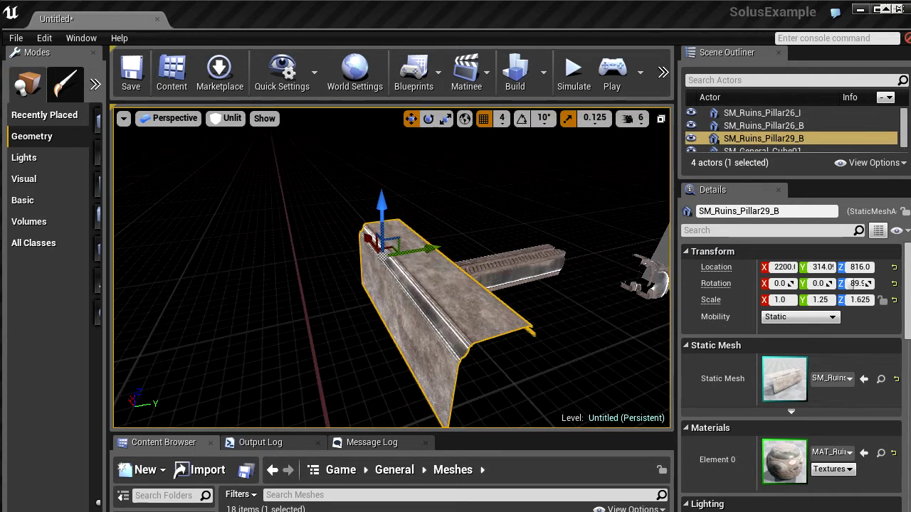
key(e)
drag(385, 304, 420, 303)
- Rotate the pillar about Z with rotation snapping on at 90°, and set the snap angle to 11.25°
click(522, 118)
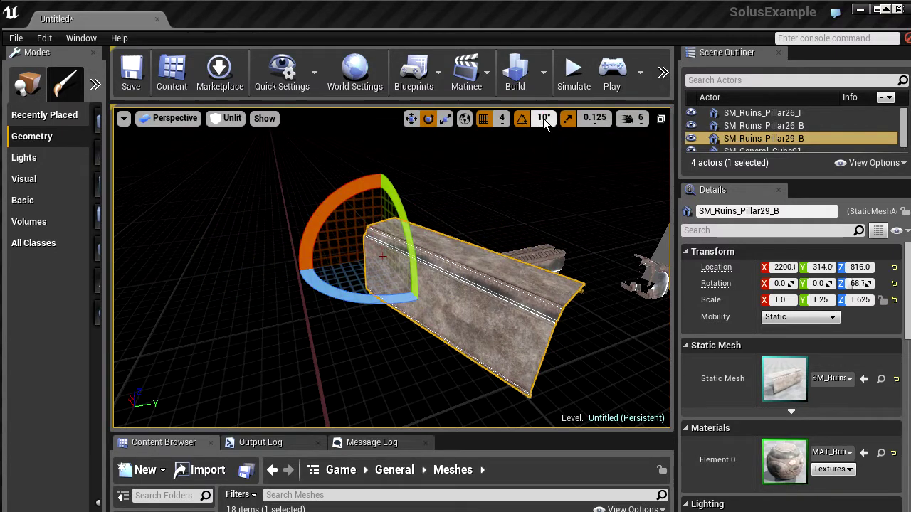
click(544, 118)
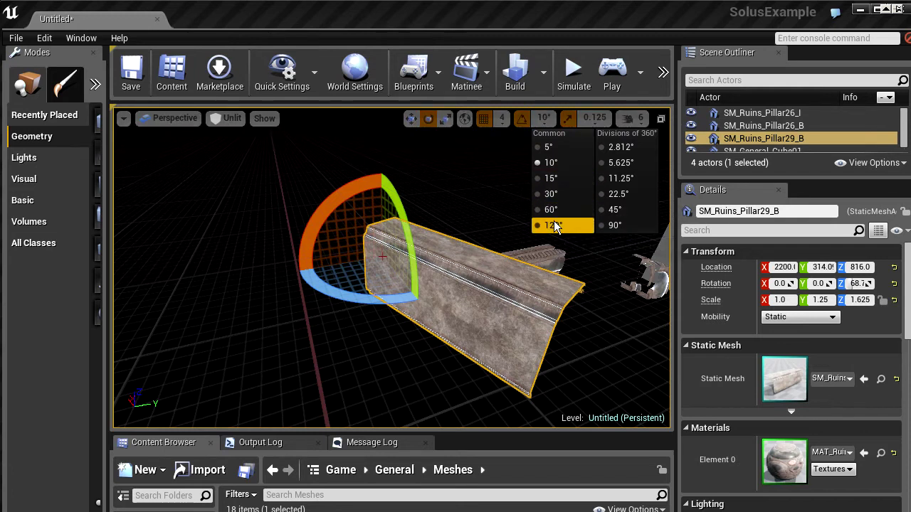
click(622, 225)
drag(393, 293, 421, 306)
click(541, 118)
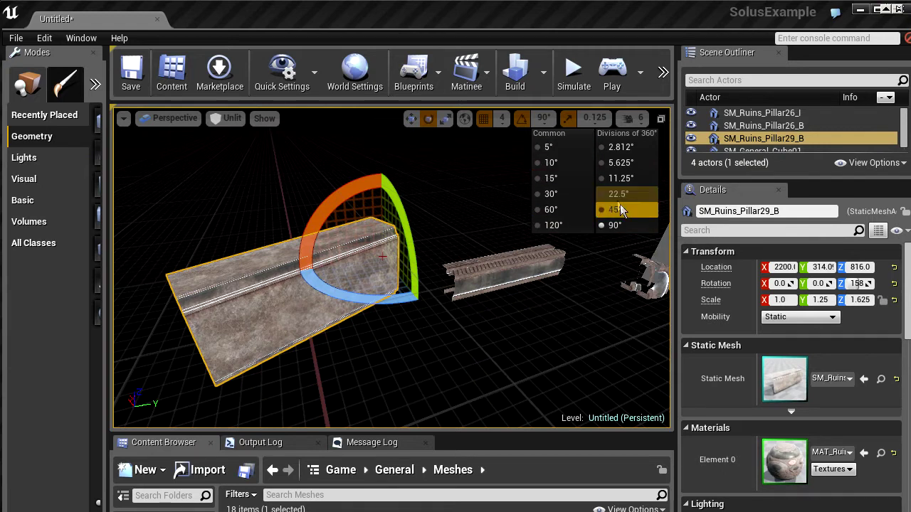
click(619, 178)
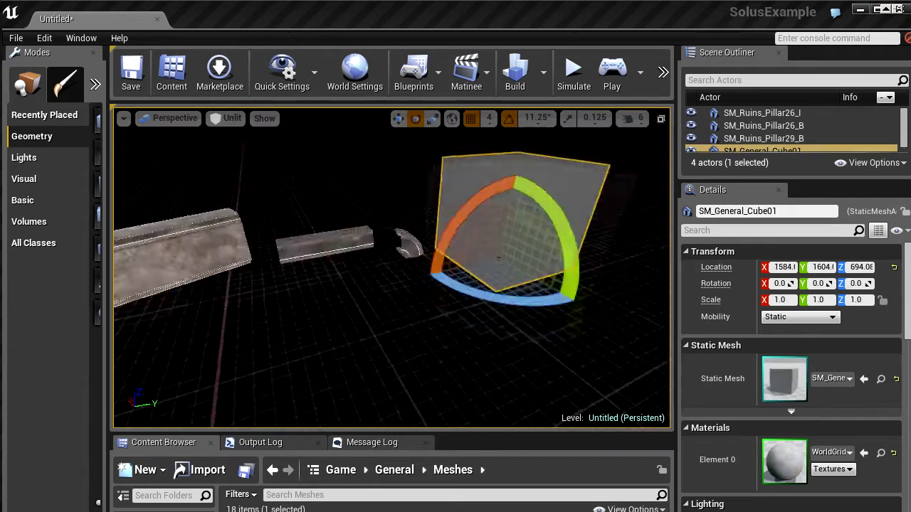
- Scale SM_General_Cube01 along Y to 1.375
key(w)
drag(464, 290, 567, 141)
drag(468, 284, 499, 265)
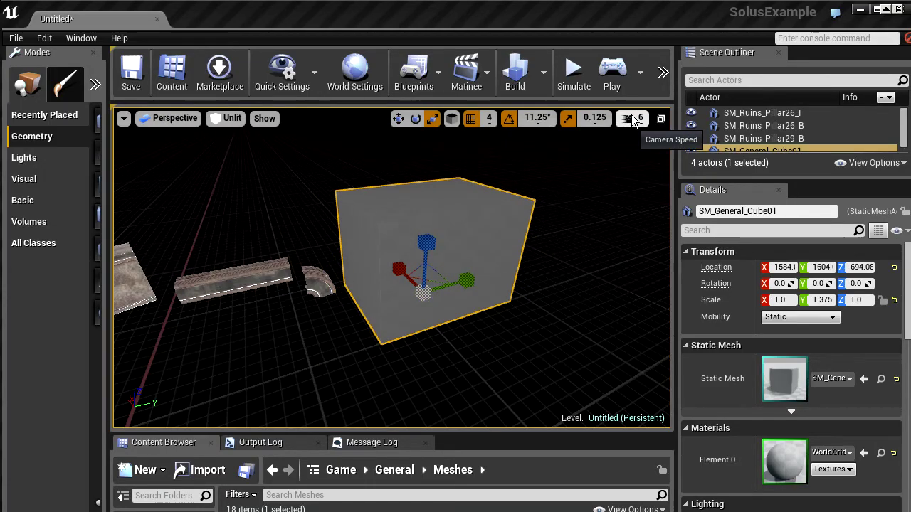
drag(598, 271, 576, 245)
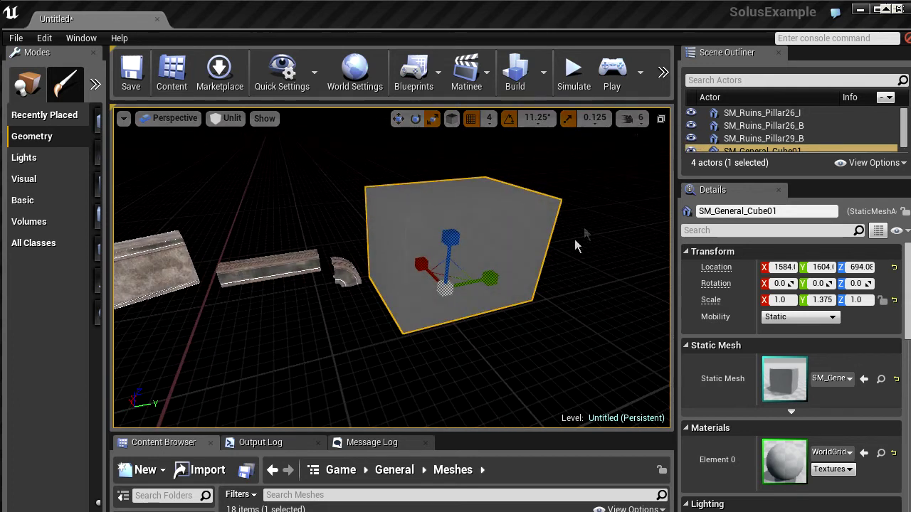
- Lower the camera speed to 4, test flying the view, and set the speed back to 6
click(640, 124)
drag(677, 153, 662, 153)
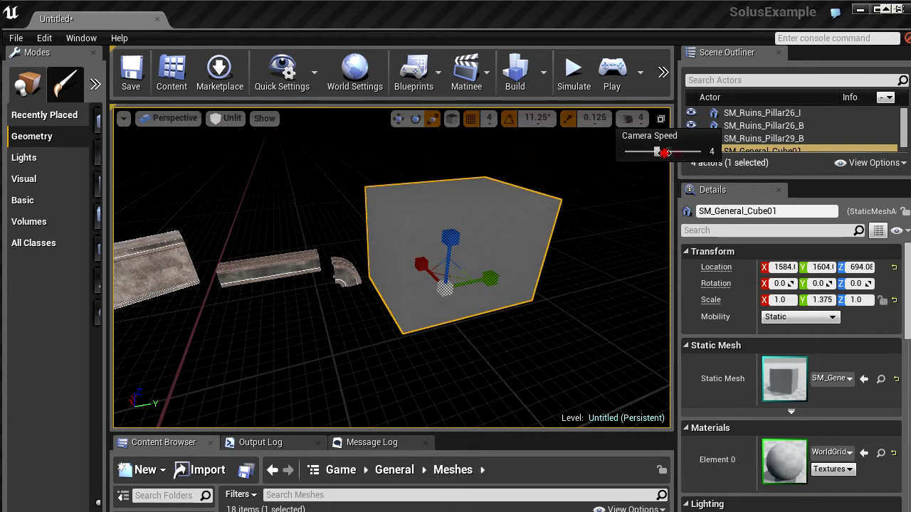
mouse_move(550, 306)
mouse_down()
mouse_move(550, 356)
mouse_move(547, 320)
mouse_move(558, 313)
mouse_up()
click(630, 123)
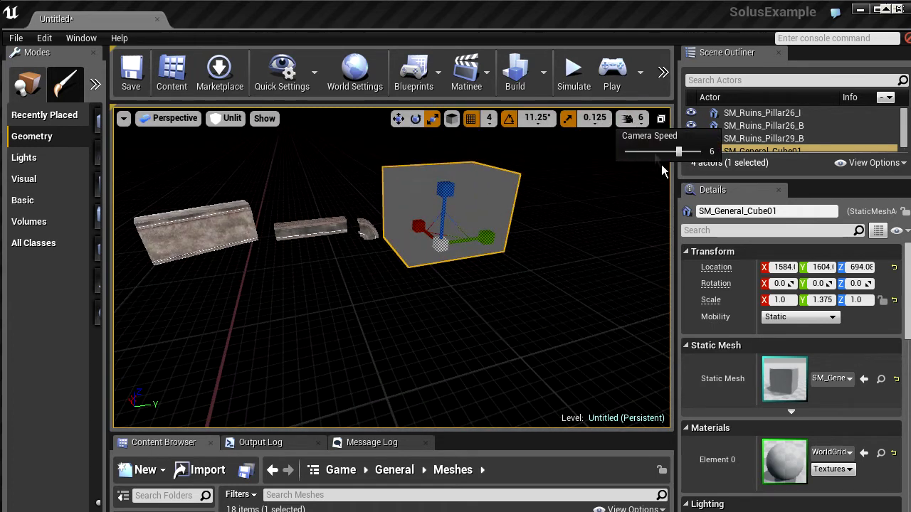
mouse_move(540, 267)
right_down()
mouse_move(528, 273)
mouse_move(540, 267)
right_up()
key(s)
key(w)
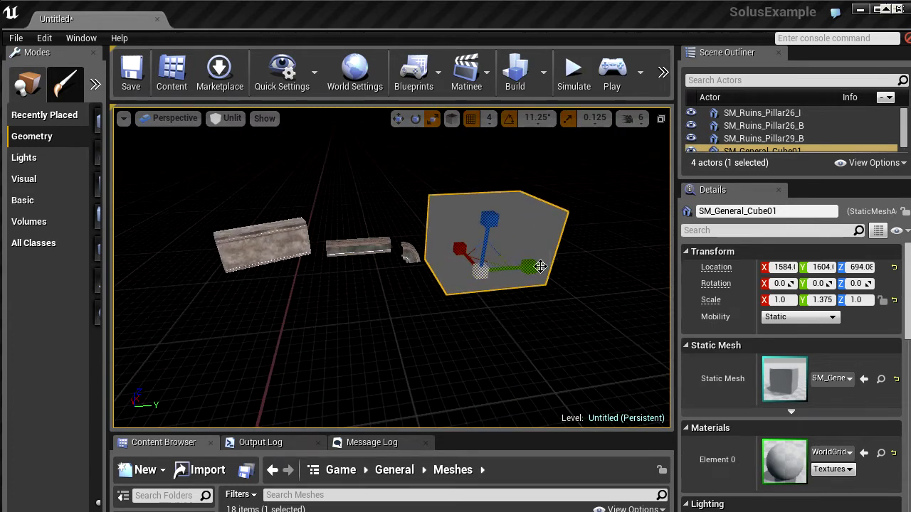
- Test flying the camera near its slowest speed setting and restore the camera speed to 6
click(644, 122)
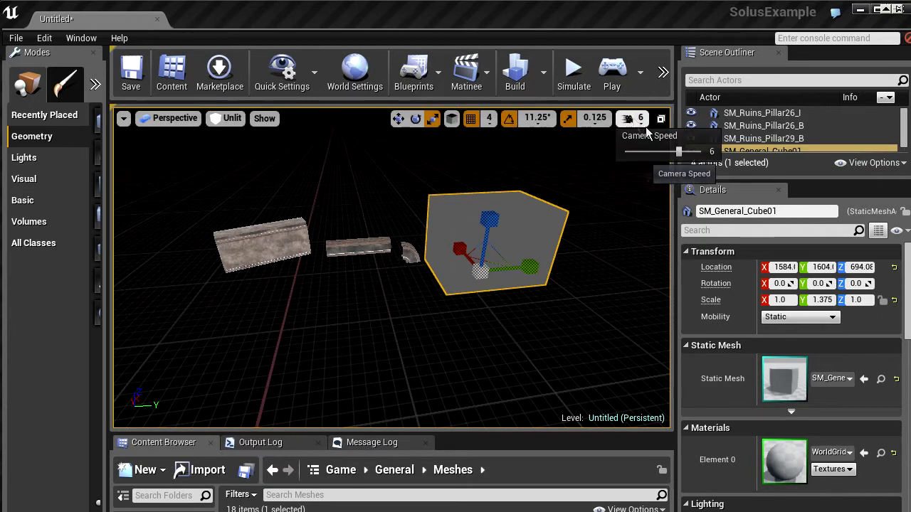
drag(627, 151, 635, 152)
key(w)
mouse_move(635, 207)
right_down()
mouse_move(629, 214)
mouse_move(637, 211)
right_up()
click(636, 119)
drag(642, 153, 681, 152)
key(s)
right_drag(569, 252, 572, 255)
key(w)
key(s)
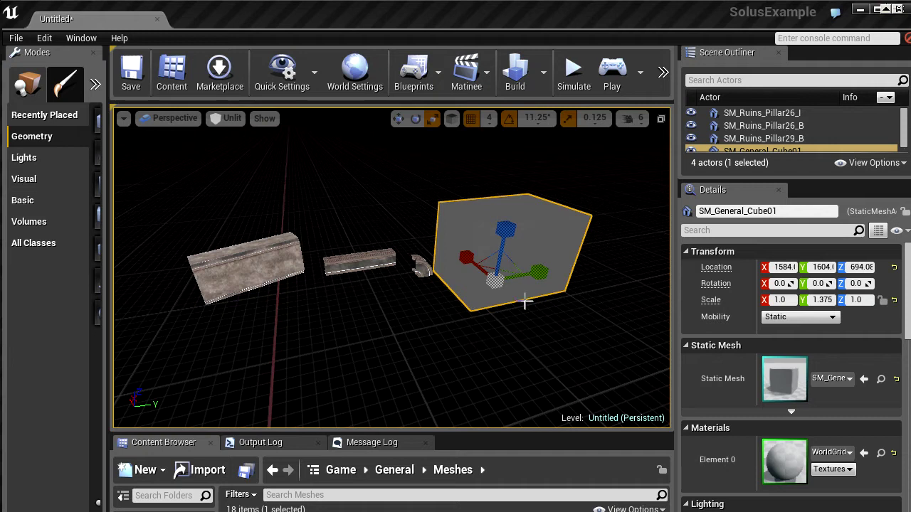
- Set the Y scale of SM_General_Cube01 to 1 and increase it to 4
click(824, 302)
text(1)
key(Return)
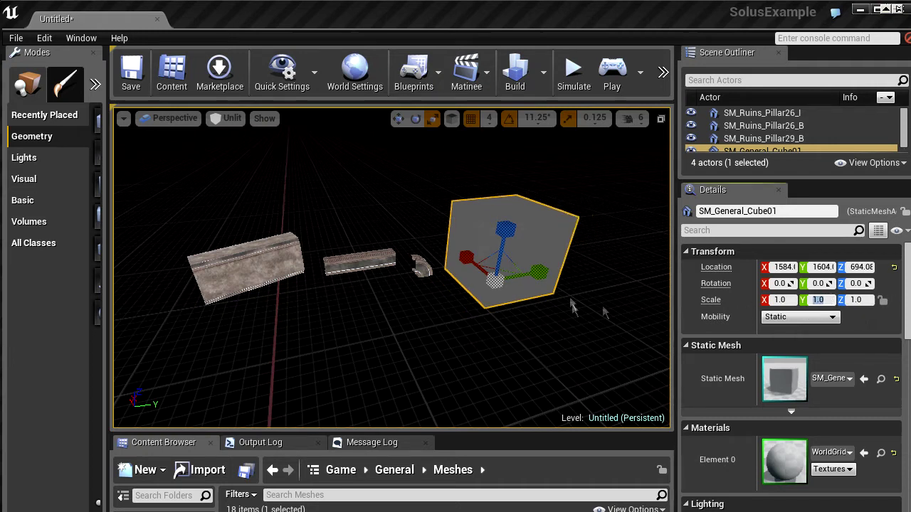
text(4)
key(Return)
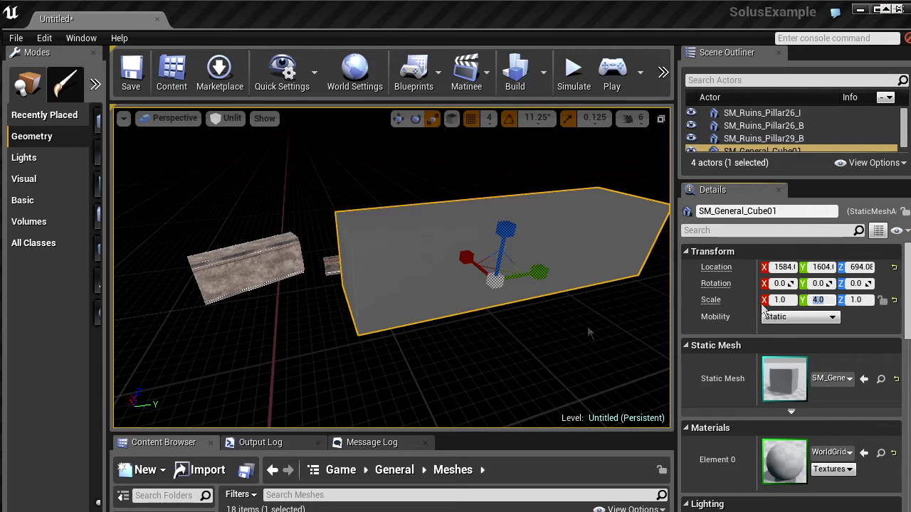
drag(542, 334, 554, 344)
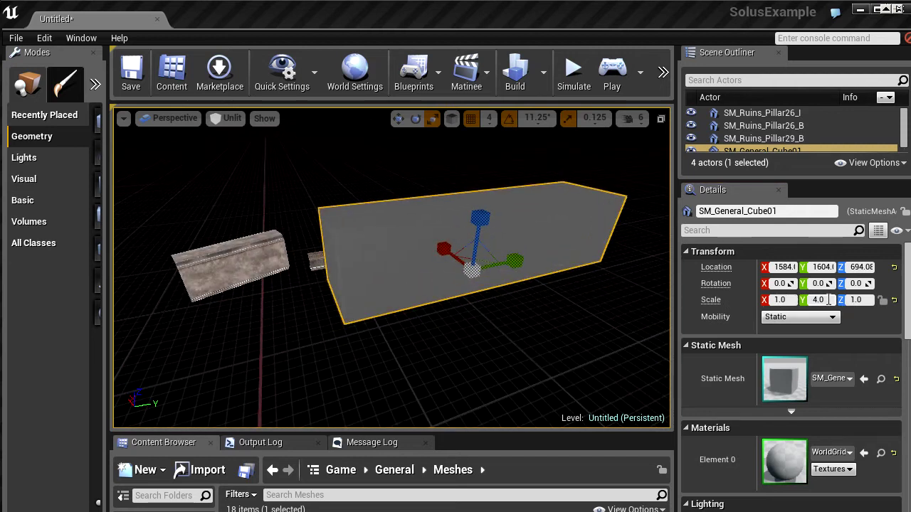
- Stretch SM_General_Cube01 along X to 2.875 and set its X scale to exactly 4
middle_drag(427, 303, 413, 289)
drag(463, 265, 413, 232)
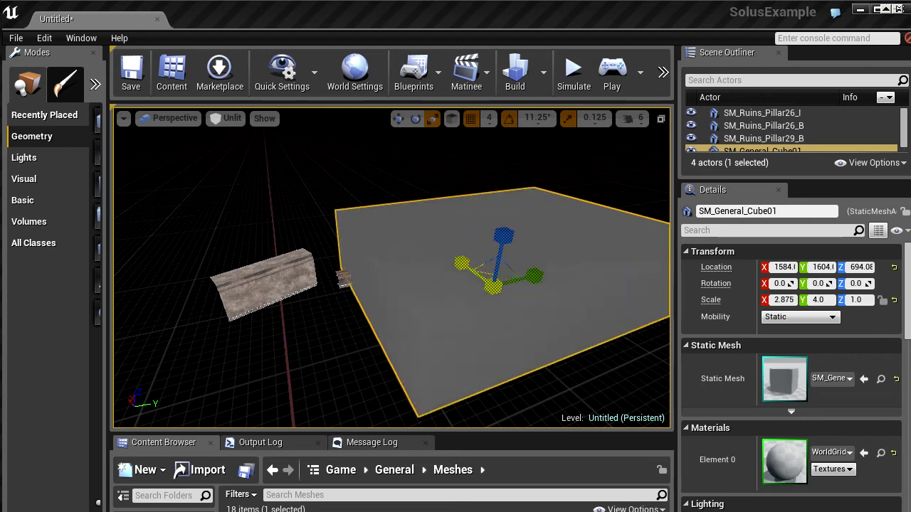
click(783, 300)
text(4)
key(Return)
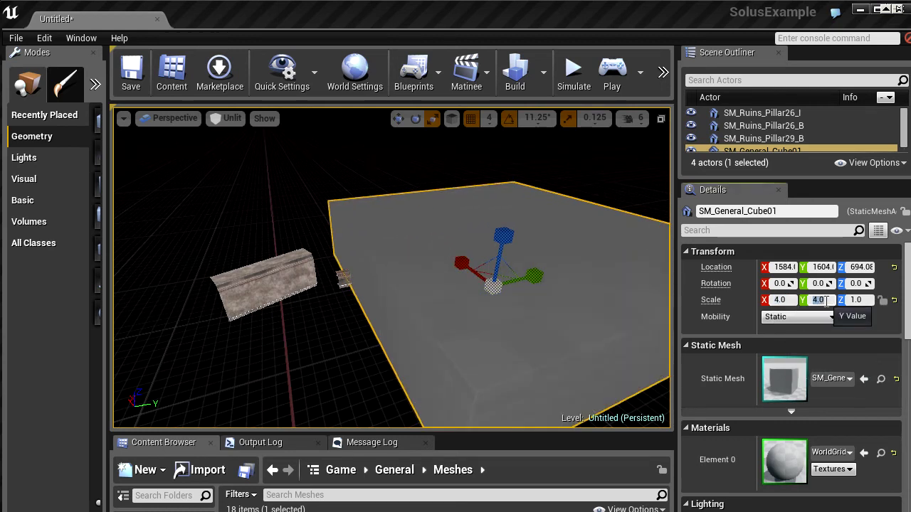
- Try a Y scale of 16 on SM_General_Cube01, and set both its Y and X scale to 8
text(16)
key(Return)
text(8)
click(788, 300)
text(8)
key(Return)
- Lower the enlarged SM_General_Cube01 along Z so that it forms a floor beneath the pillars
right_drag(570, 284, 553, 299)
key(e)
key(w)
drag(465, 212, 464, 253)
mouse_move(362, 282)
right_down()
mouse_move(399, 287)
mouse_move(355, 281)
right_up()
- Stand SM_Ruins_Pillar29_B upright by setting its rotation to 90 in X, 0 in Y and 0 in Z
click(345, 241)
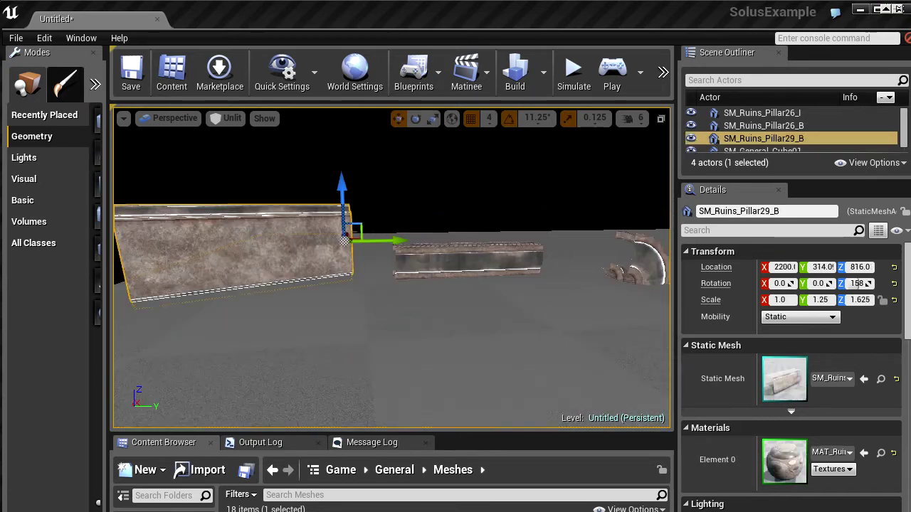
click(859, 284)
text(0)
key(Return)
click(817, 284)
text(90)
key(Return)
text(0)
key(Return)
click(781, 284)
text(90)
key(Return)
- Raise SM_Ruins_Pillar29_B along Z to about 1312 so that it stands on the floor
right_drag(361, 181, 361, 182)
drag(361, 182, 361, 86)
right_drag(426, 335, 434, 331)
- Delete the two other pillar pieces, SM_Ruins_Pillar26_B and SM_Ruins_Pillar26_I
click(431, 340)
ctrl+click(539, 283)
key(Delete)
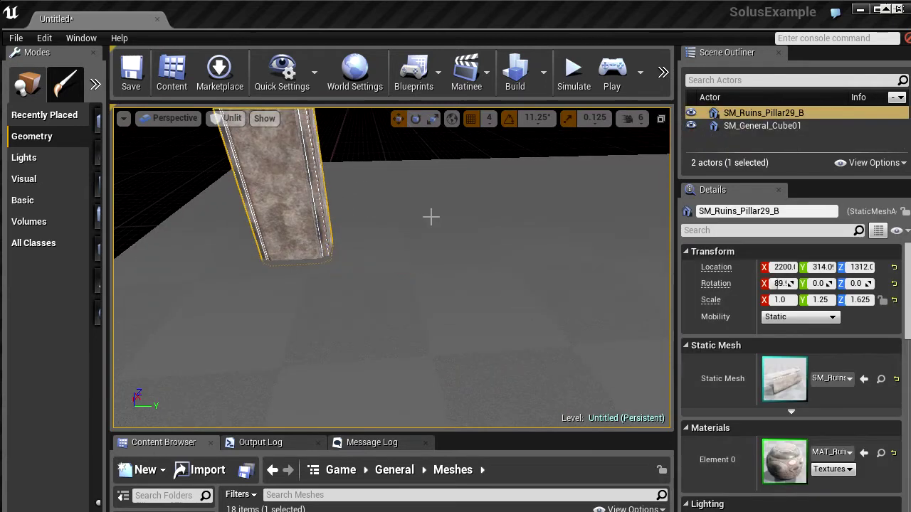
- Duplicate the upright SM_Ruins_Pillar29_B and move the copy along Y beside the original
right_drag(327, 207, 320, 187)
mouse_move(370, 241)
right_down()
mouse_move(366, 249)
mouse_move(370, 240)
right_up()
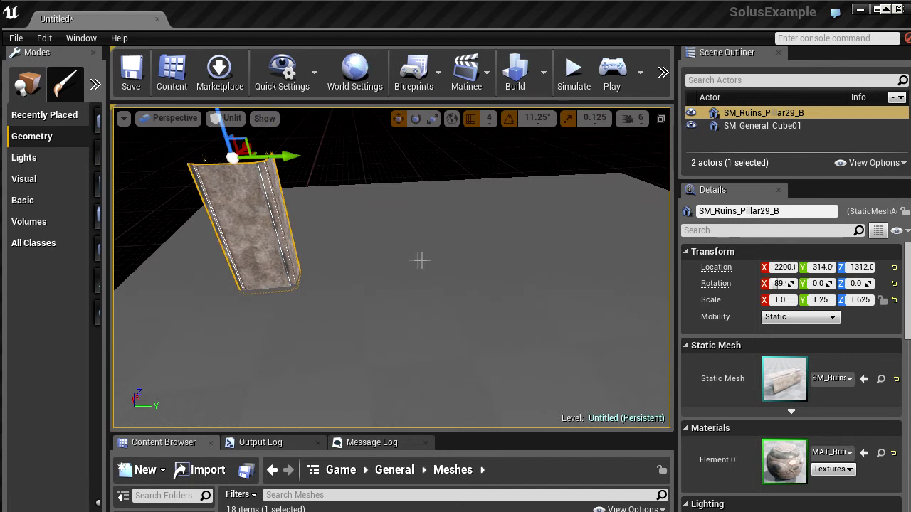
key(ctrl+w)
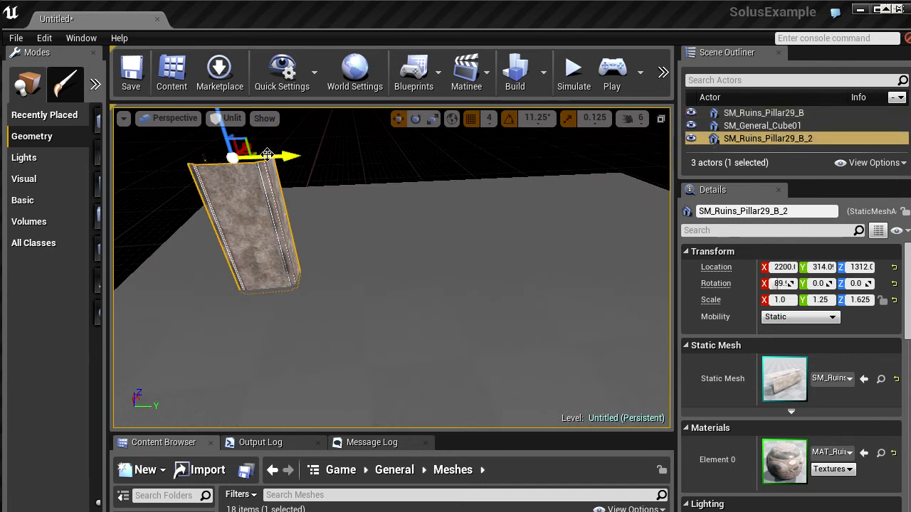
drag(267, 154, 430, 150)
right_drag(441, 210, 452, 194)
right_drag(439, 225, 440, 217)
- Duplicate the pillar three more times along Y to form a row of five, the last at Y 2874
key(ctrl+w)
drag(410, 197, 555, 194)
right_drag(555, 194, 561, 187)
right_drag(453, 256, 456, 254)
right_drag(544, 233, 510, 222)
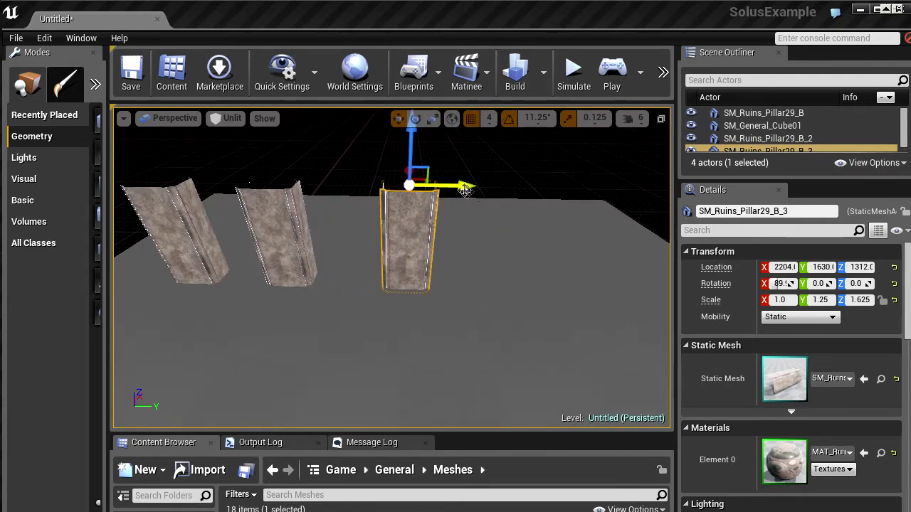
alt+drag(460, 187, 701, 191)
mouse_move(659, 203)
right_down()
mouse_move(660, 216)
mouse_move(670, 200)
right_up()
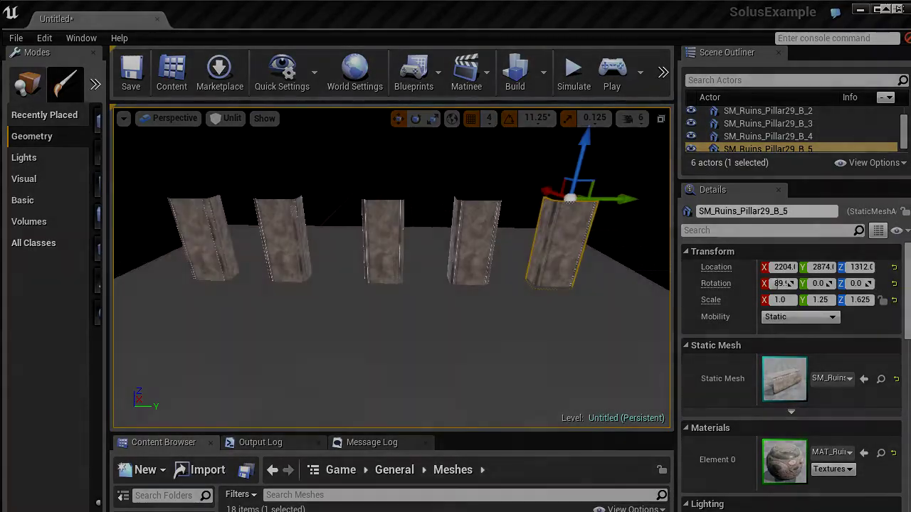